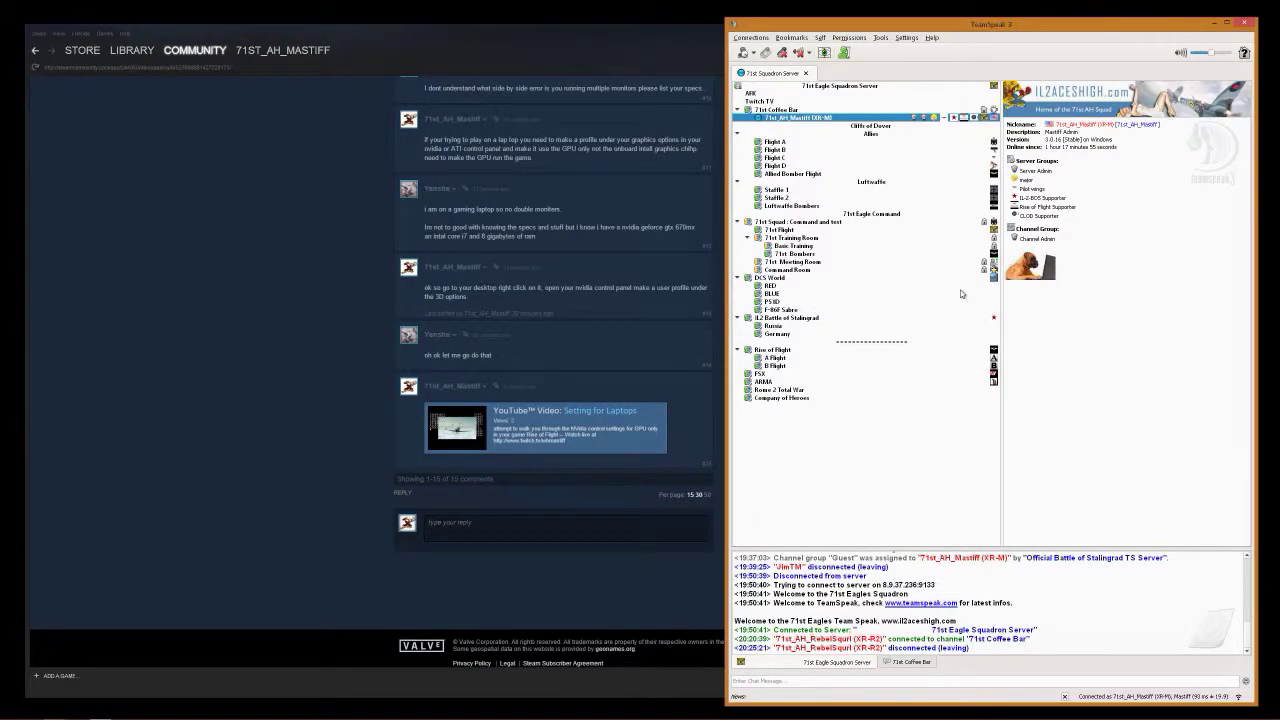
Bring the Steam community window forward and open the General Discussions list for Rise of Flight United
click(698, 51)
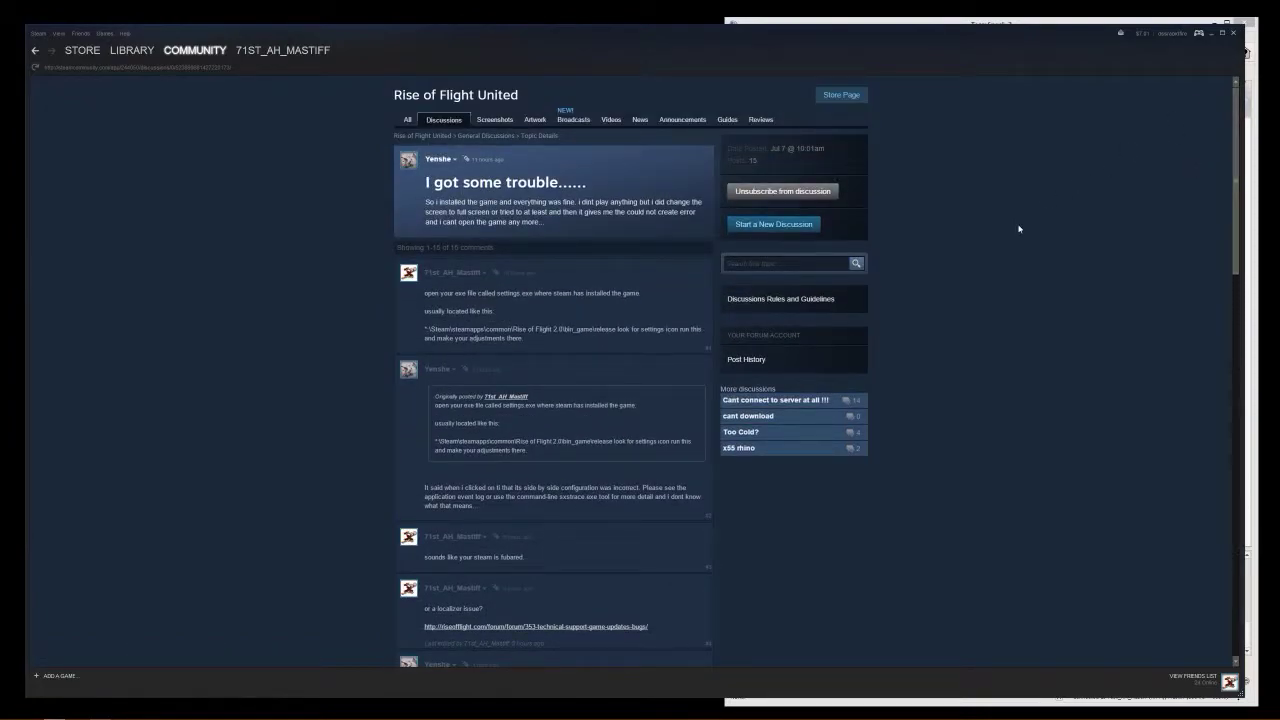
click(487, 136)
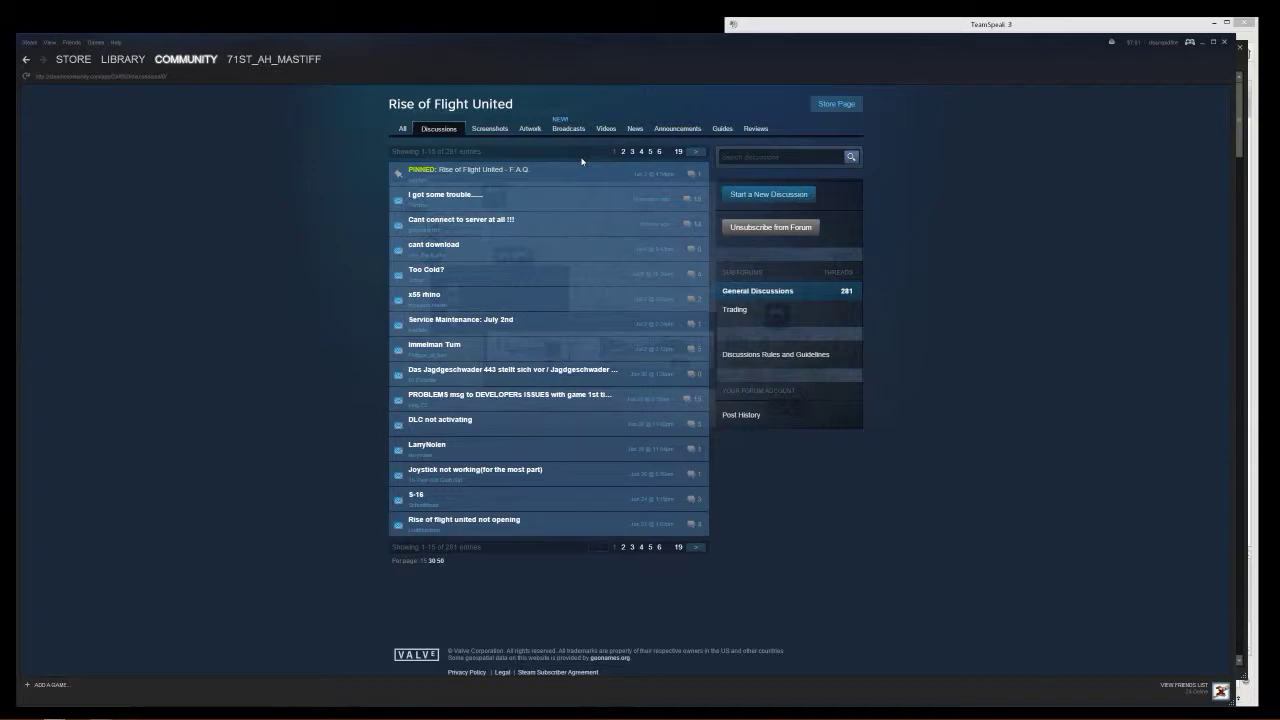
Clear the TeamSpeak, Steam Community and Steam windows out of the way to expose the desktop
drag(660, 53, 656, 143)
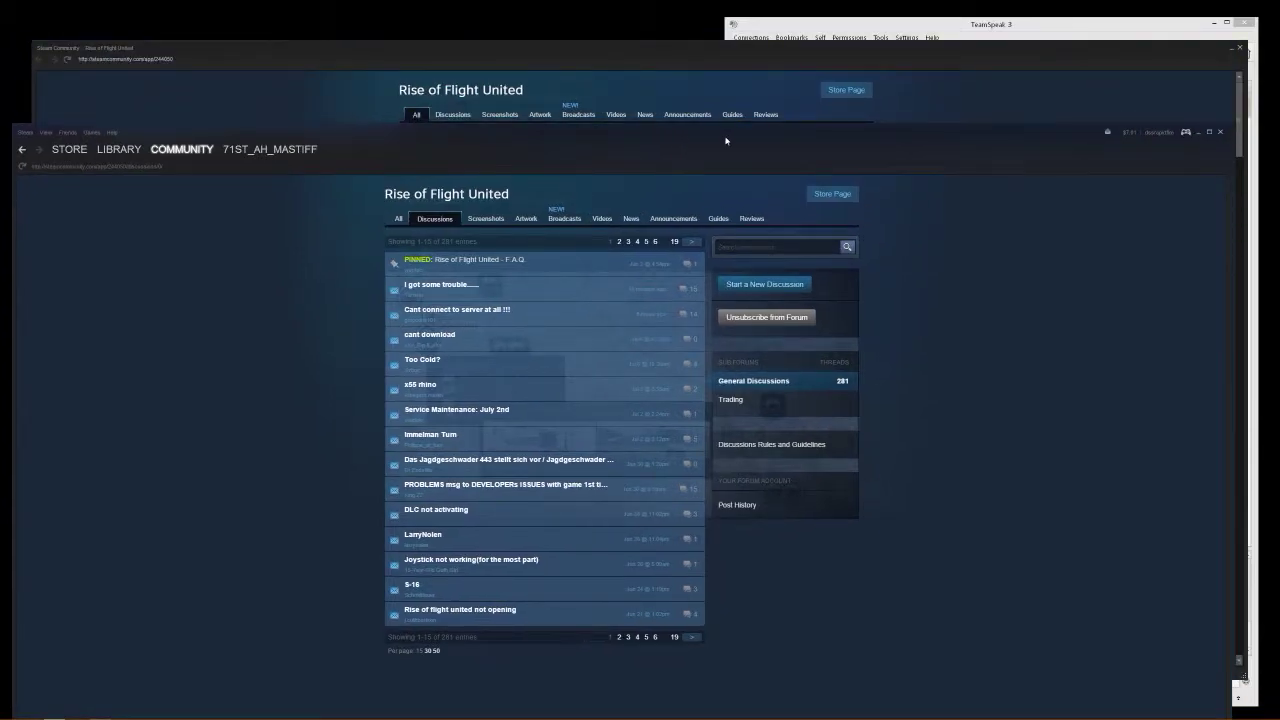
click(800, 83)
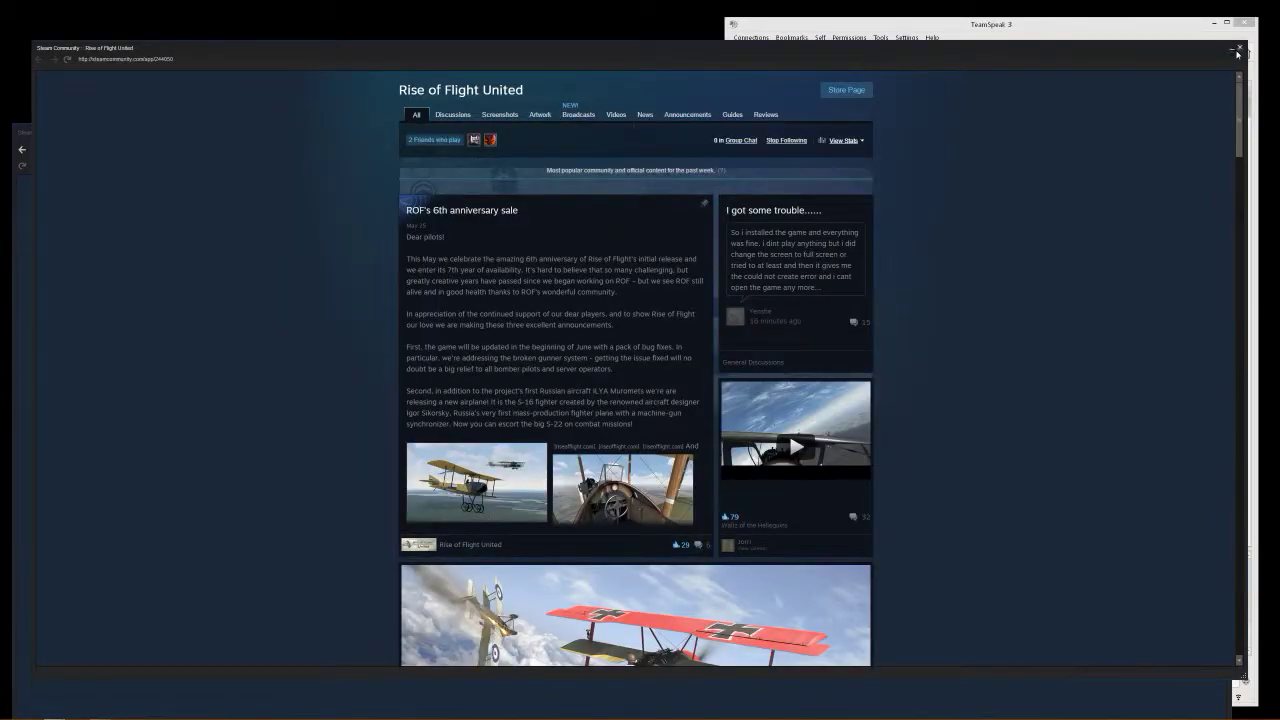
click(1168, 22)
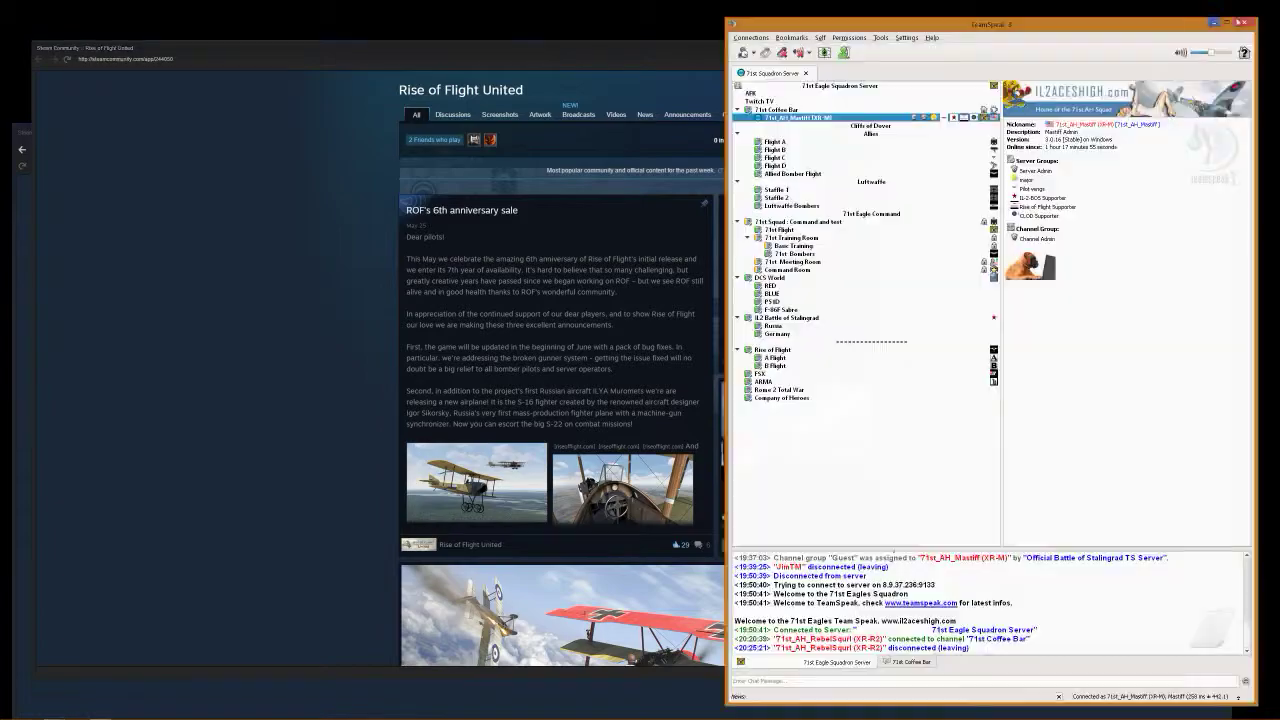
click(1245, 21)
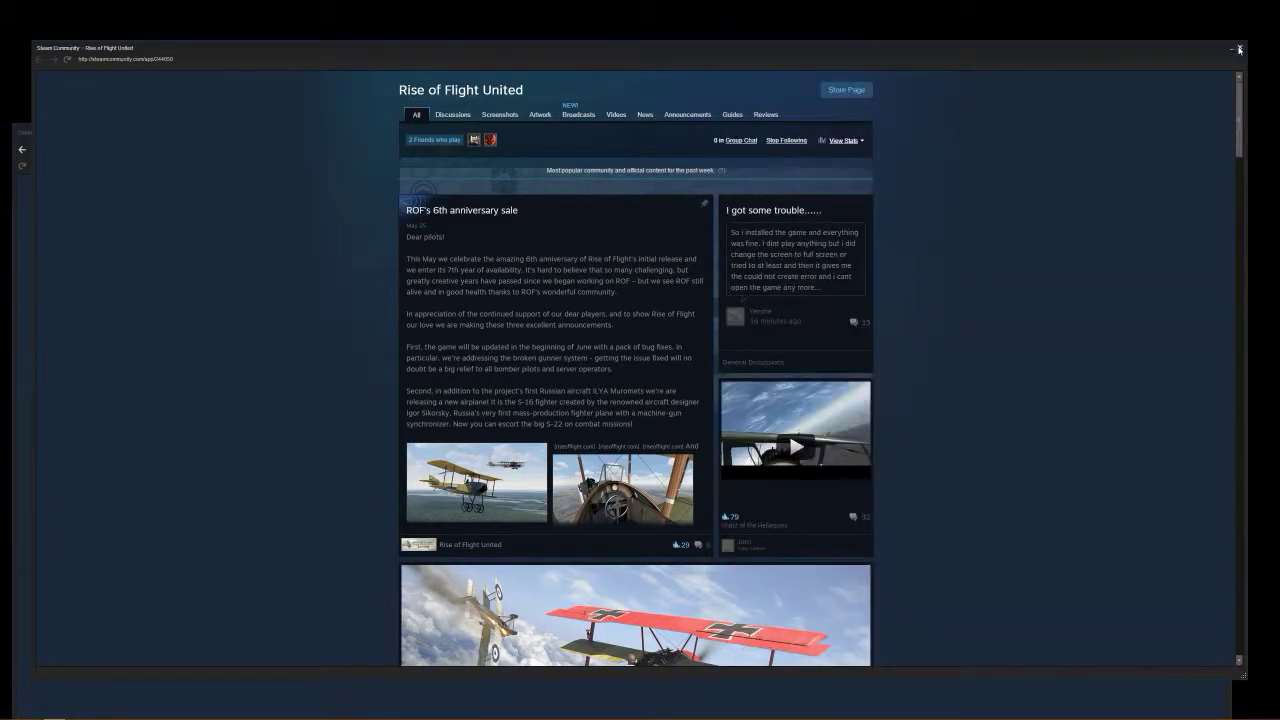
click(1236, 48)
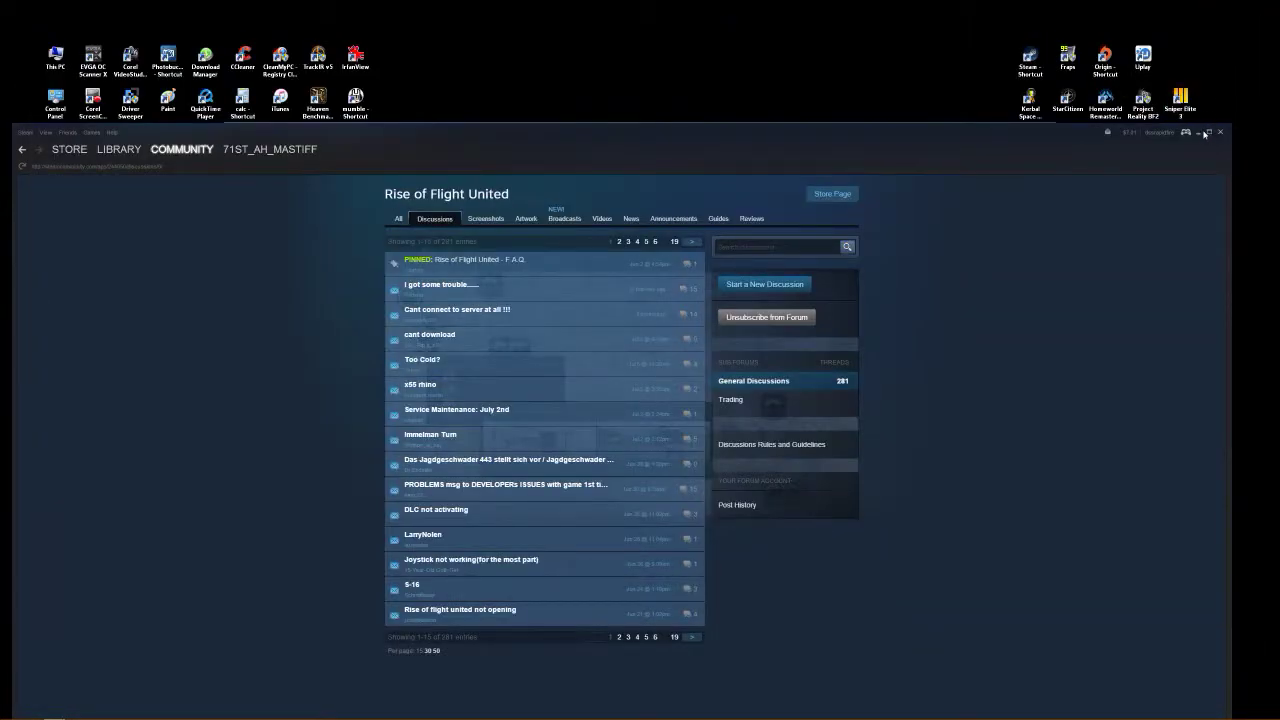
click(1201, 133)
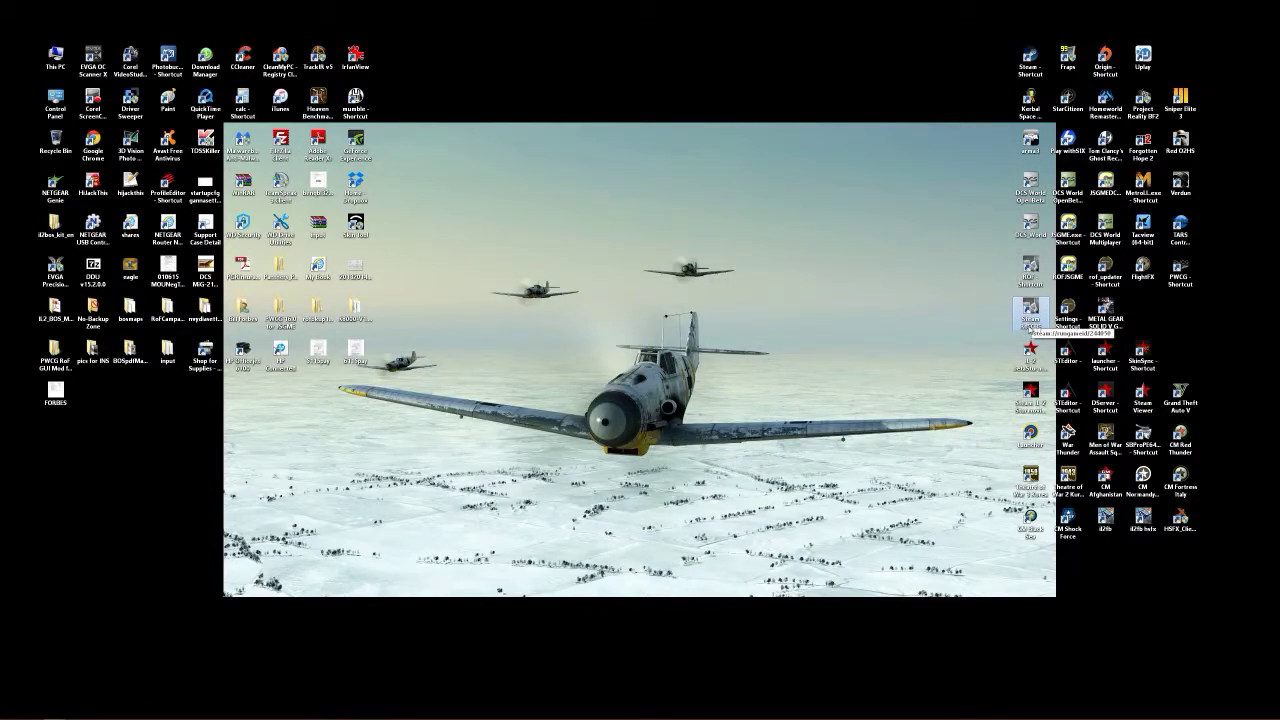
Inspect the general, web document, security and details properties of the Steam RoFCBE desktop shortcut
right_click(1034, 314)
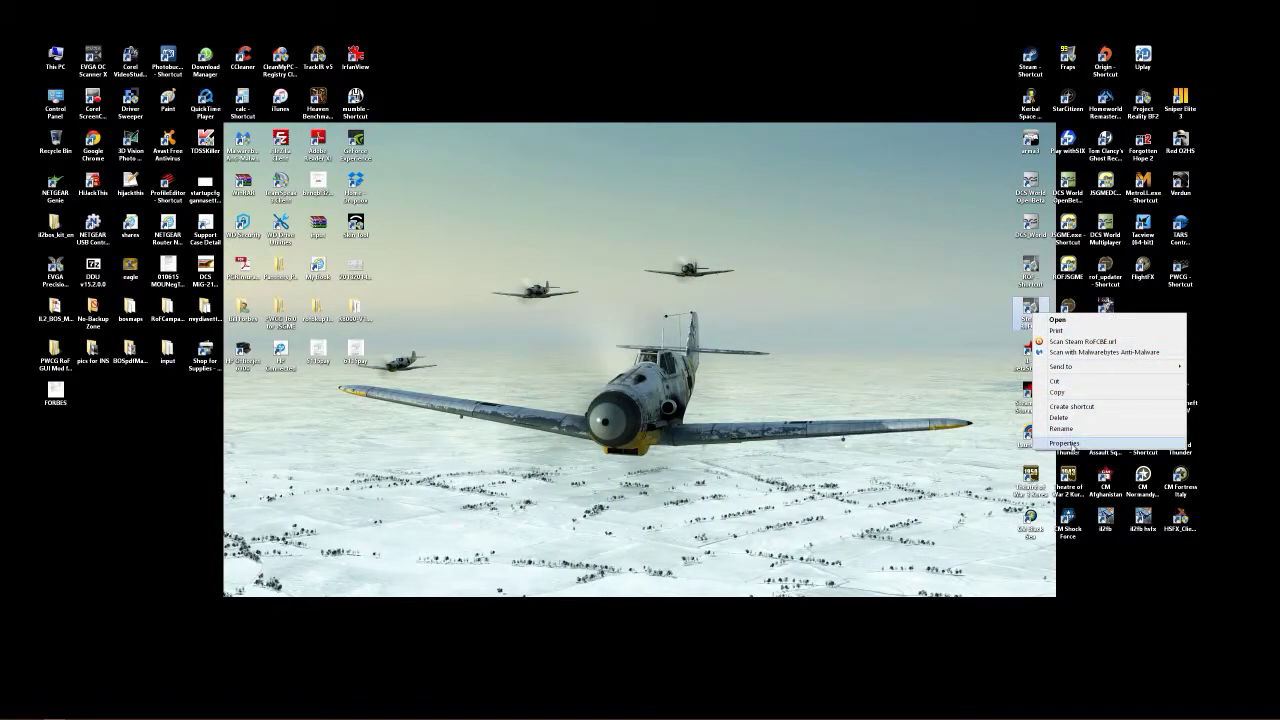
click(1064, 443)
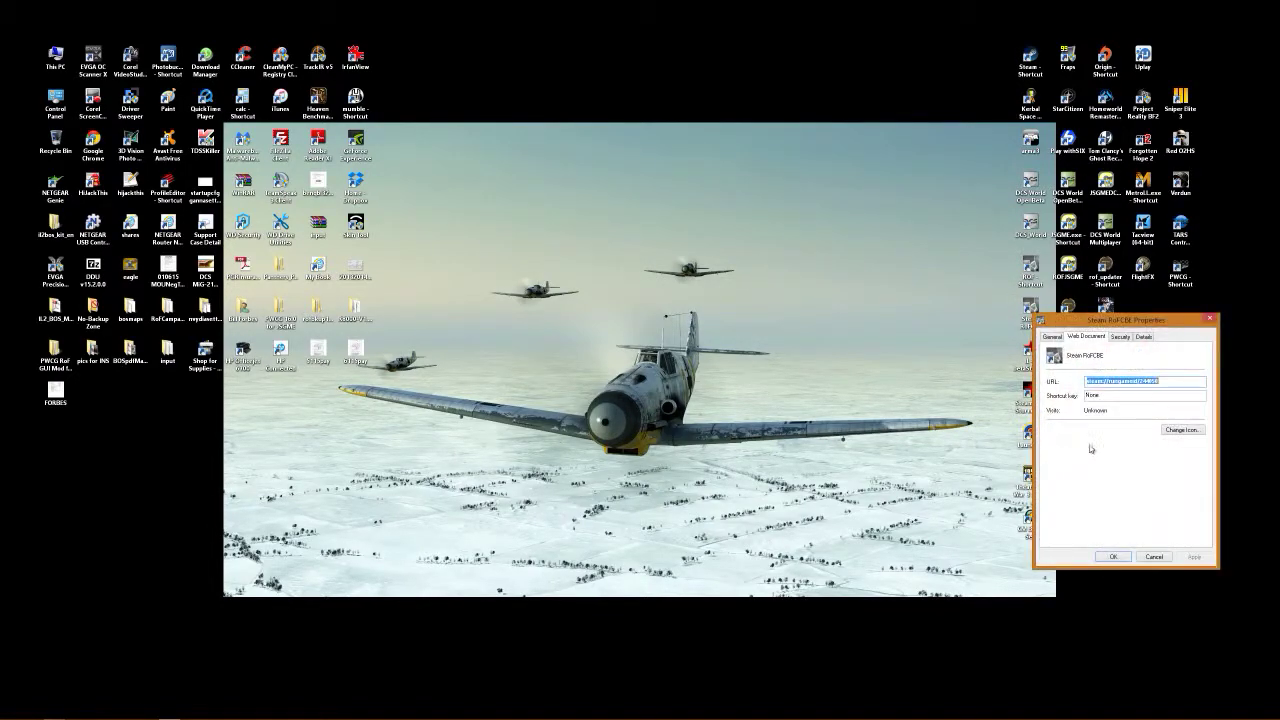
click(1053, 338)
click(1121, 337)
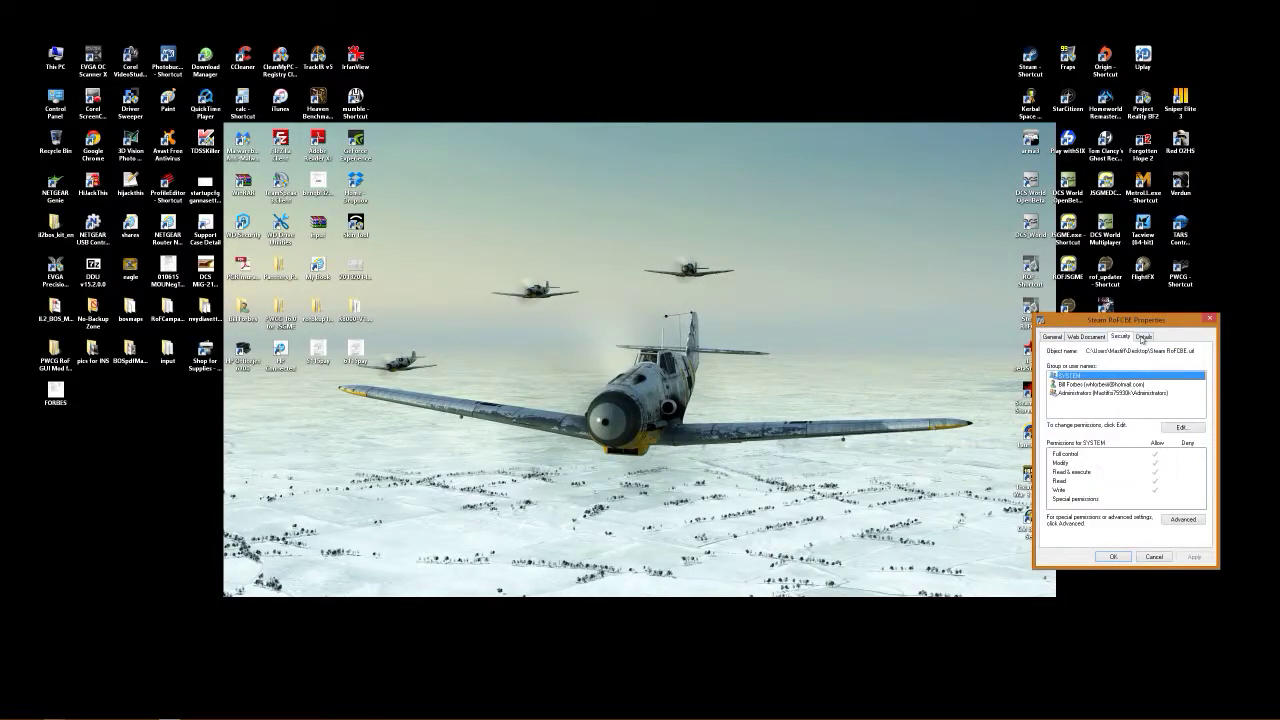
click(1143, 338)
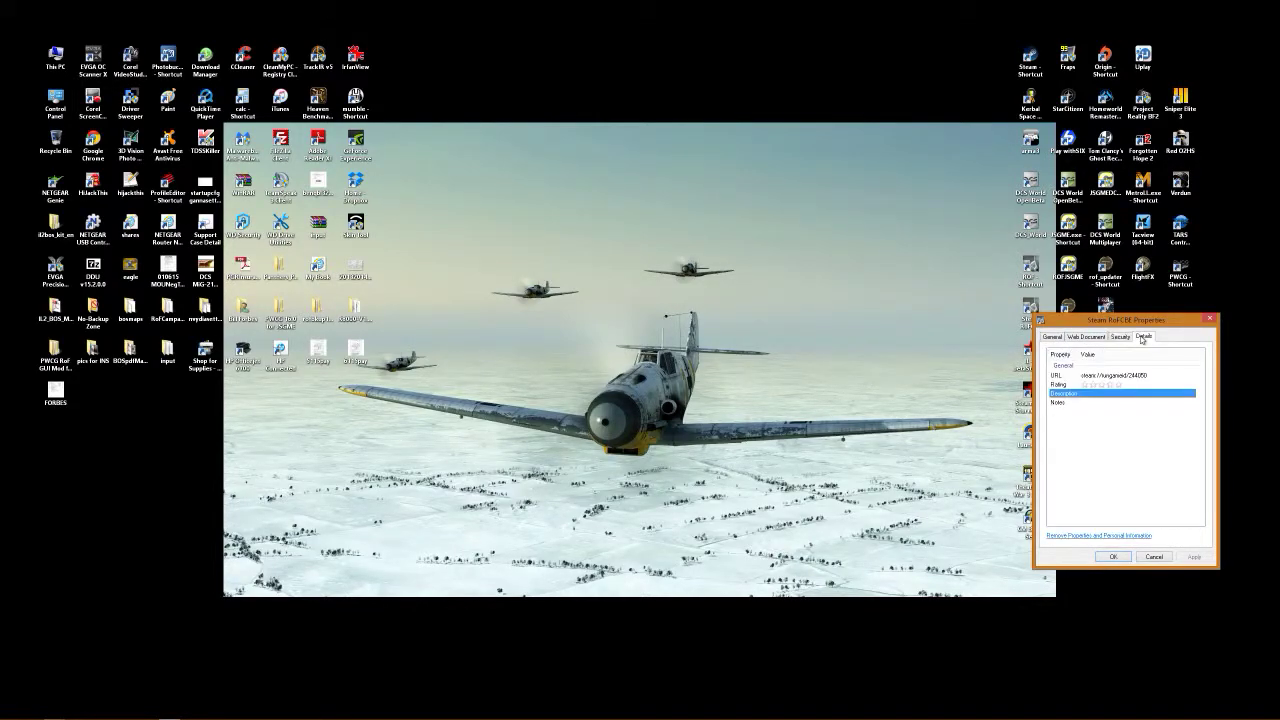
click(1117, 338)
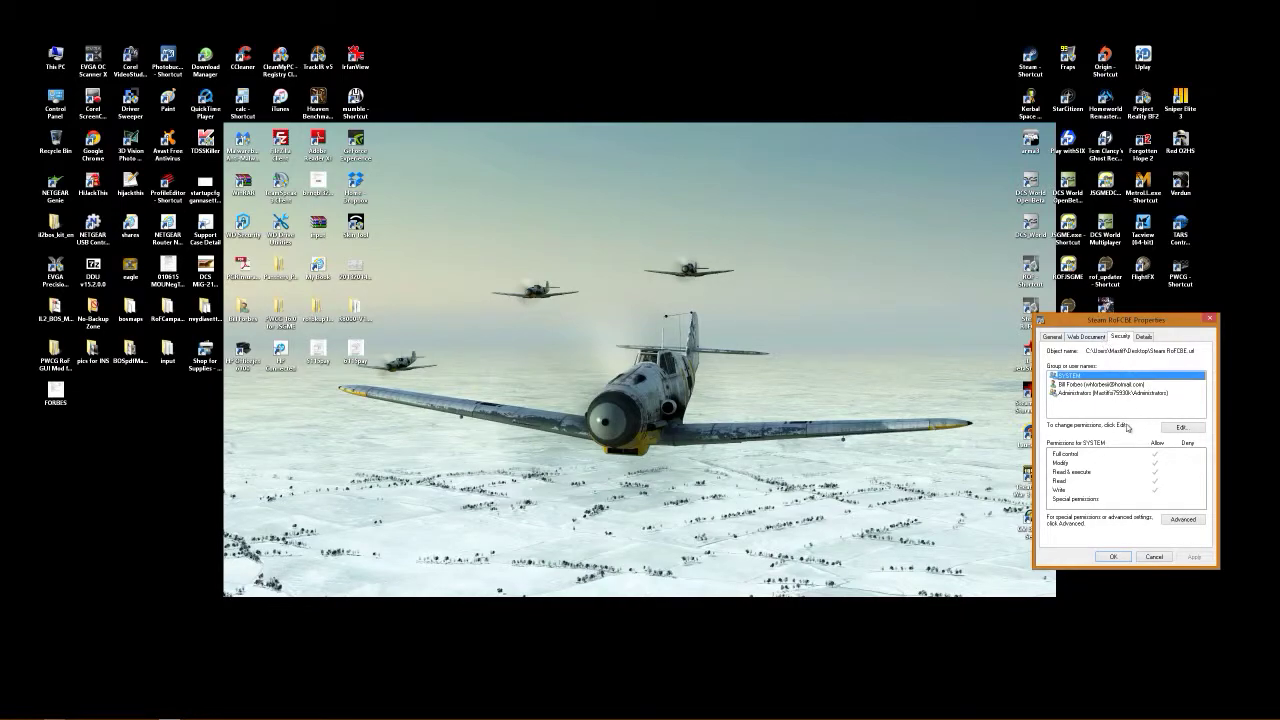
click(1089, 338)
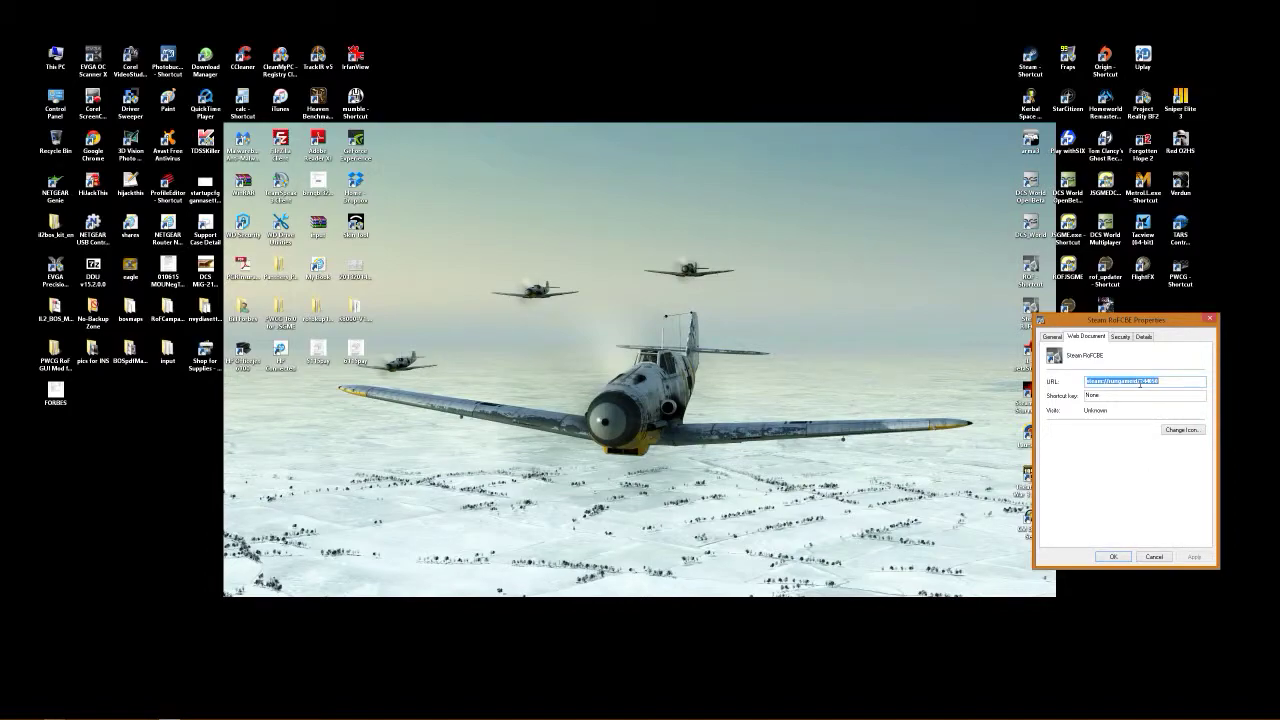
click(1051, 338)
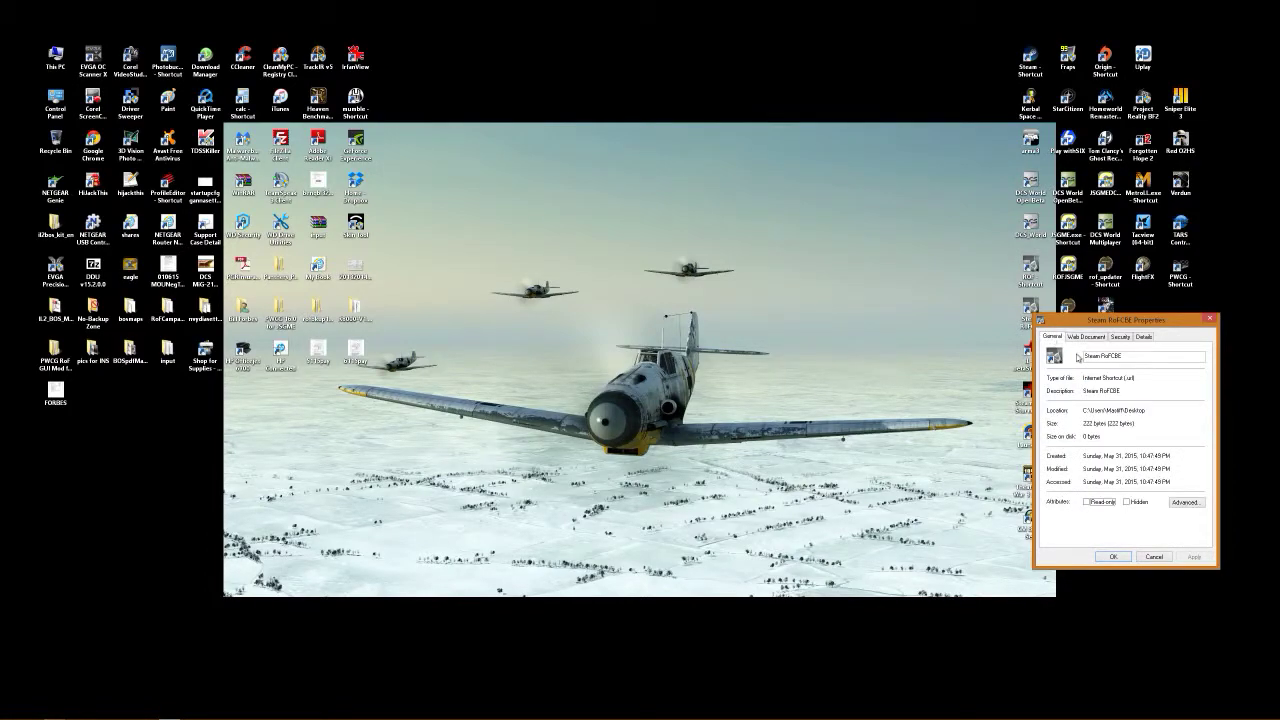
click(1113, 556)
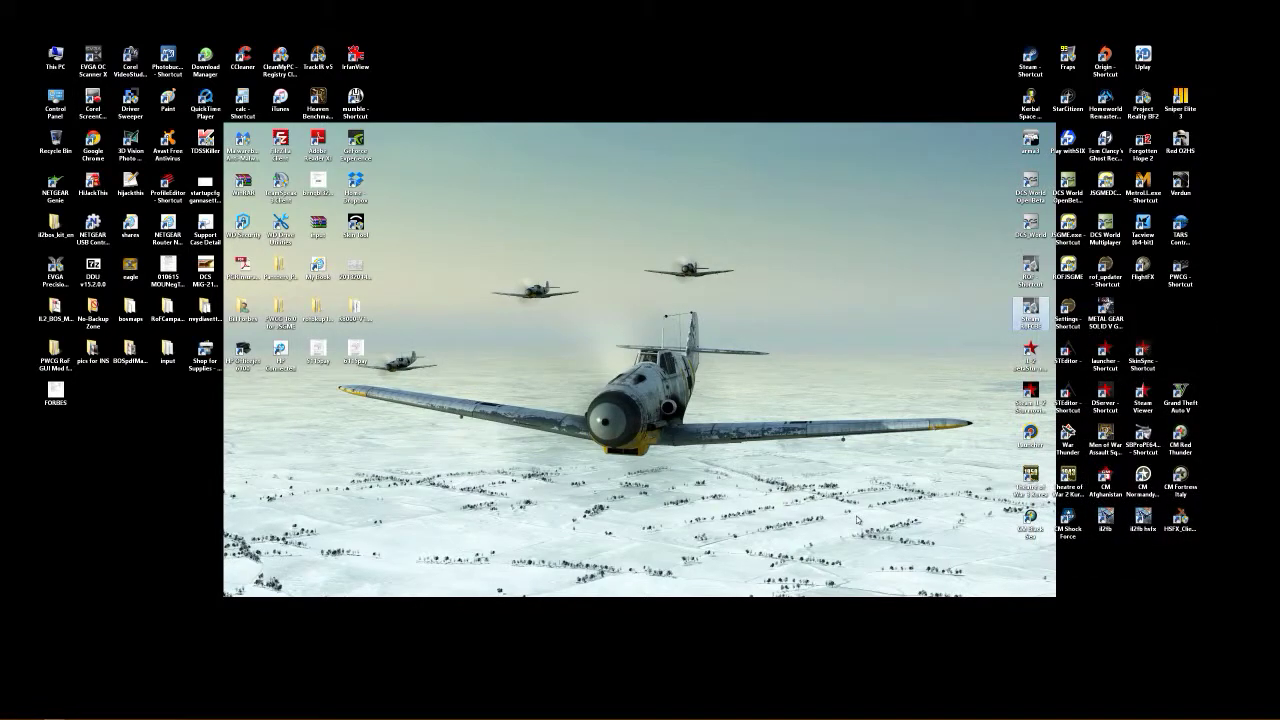
Look for Rise of Flight in SteamLibrary\SteamApps\common on the Games II (K:) drive, and return to This PC
double_click(55, 55)
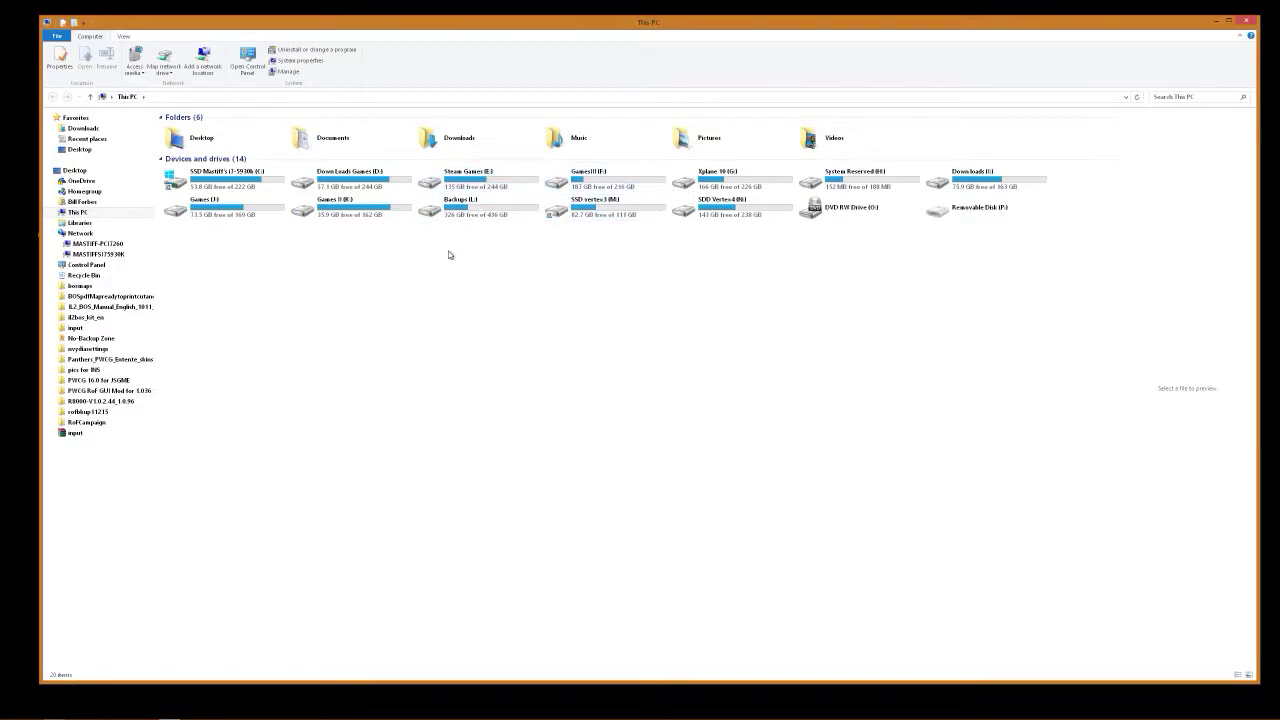
double_click(346, 212)
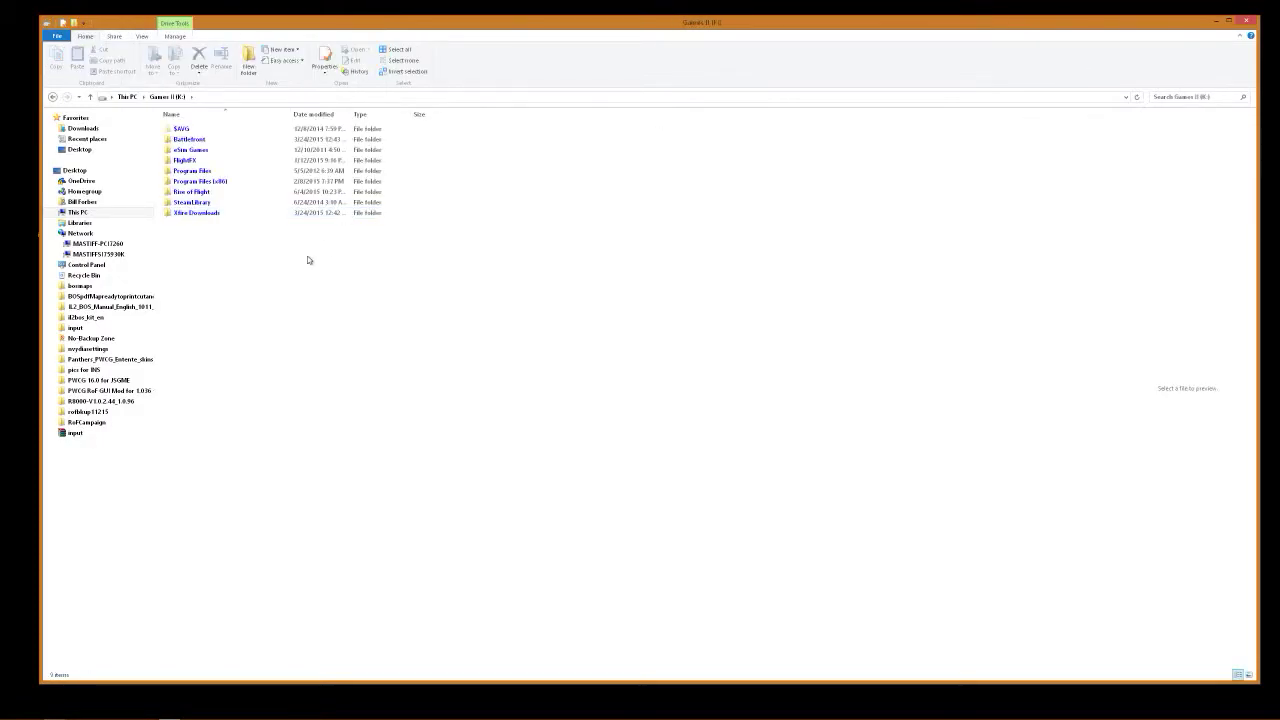
click(220, 202)
double_click(196, 203)
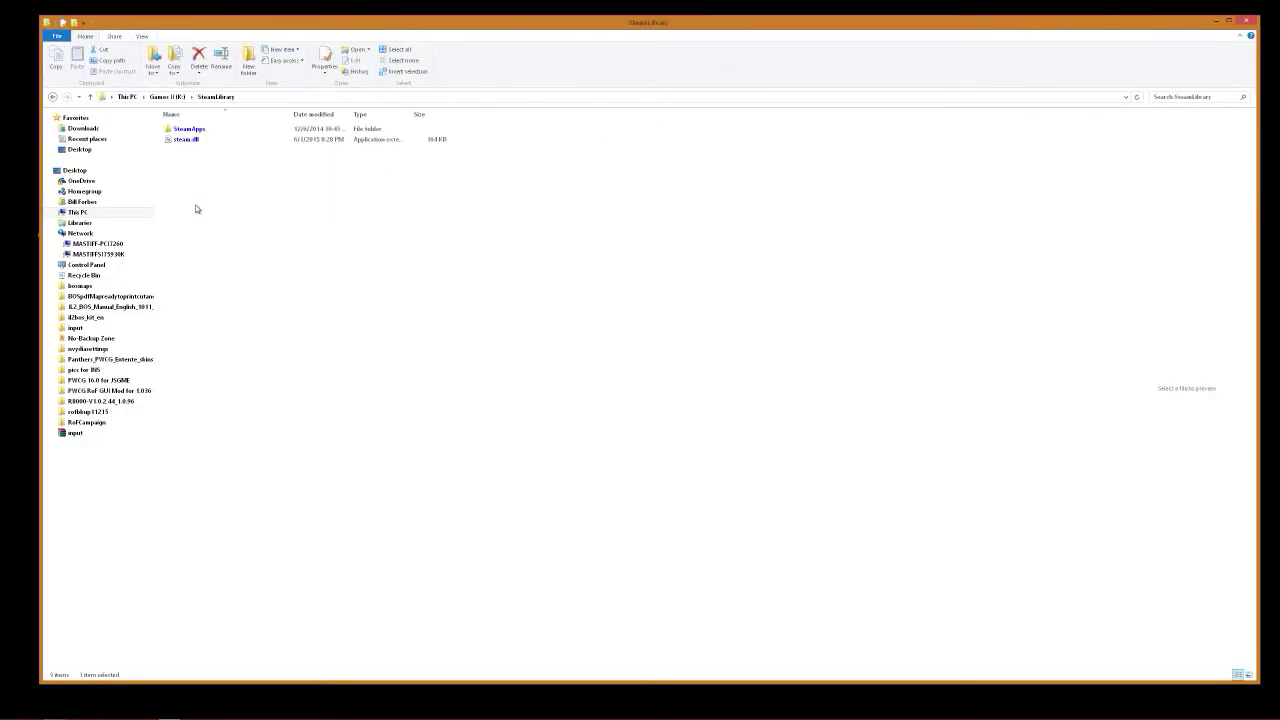
double_click(203, 131)
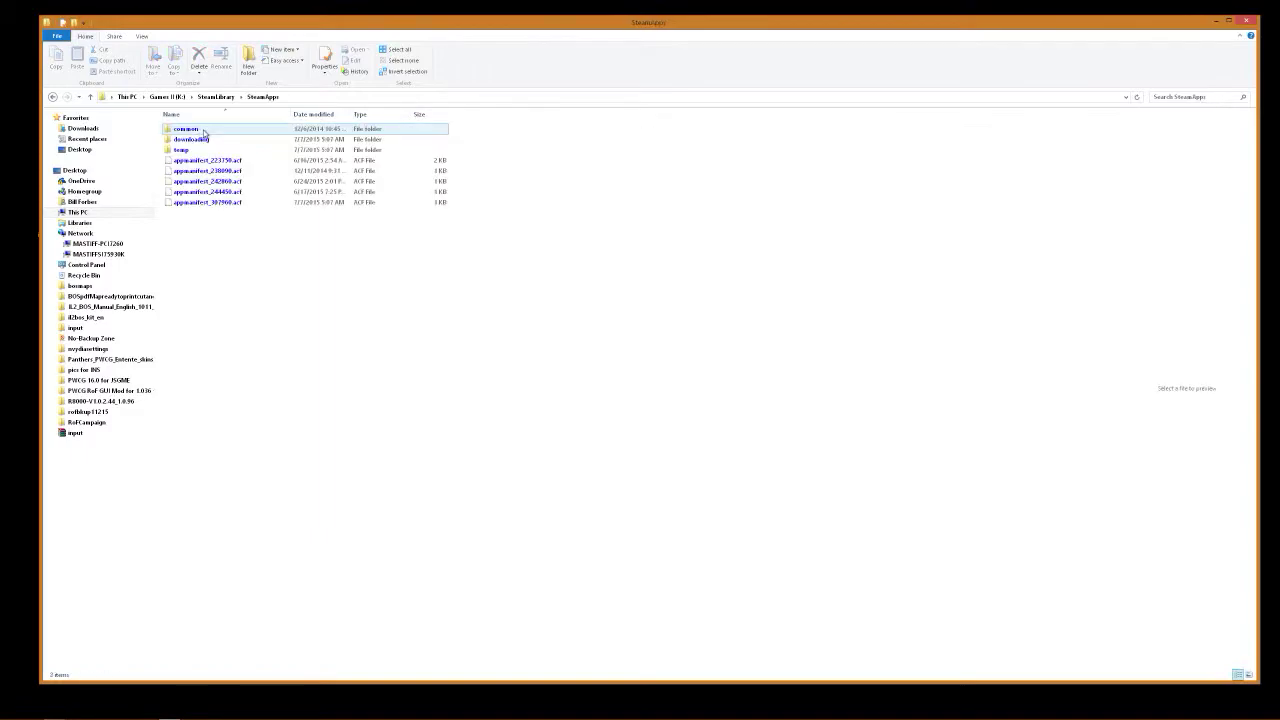
double_click(202, 131)
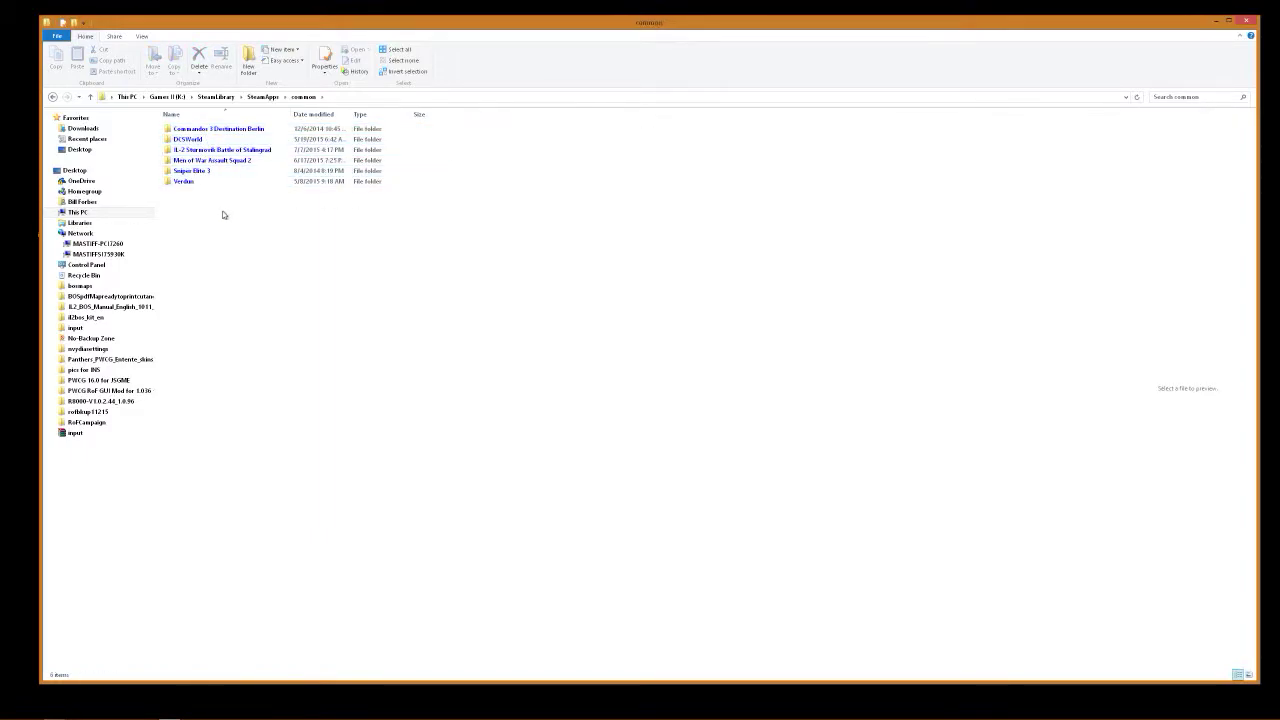
click(128, 97)
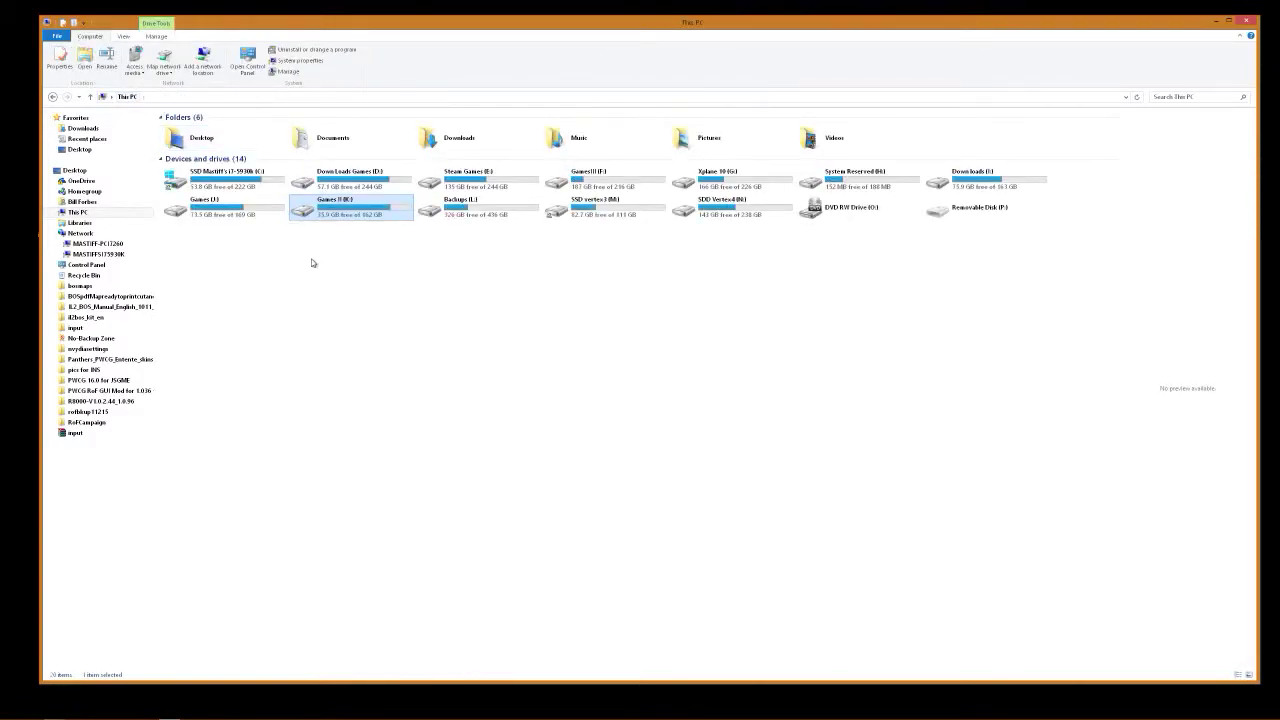
Check Steam2 Library\SteamApps\common on the SDD Vertex4 (N:) drive for Rise of Flight, and return to This PC
double_click(742, 208)
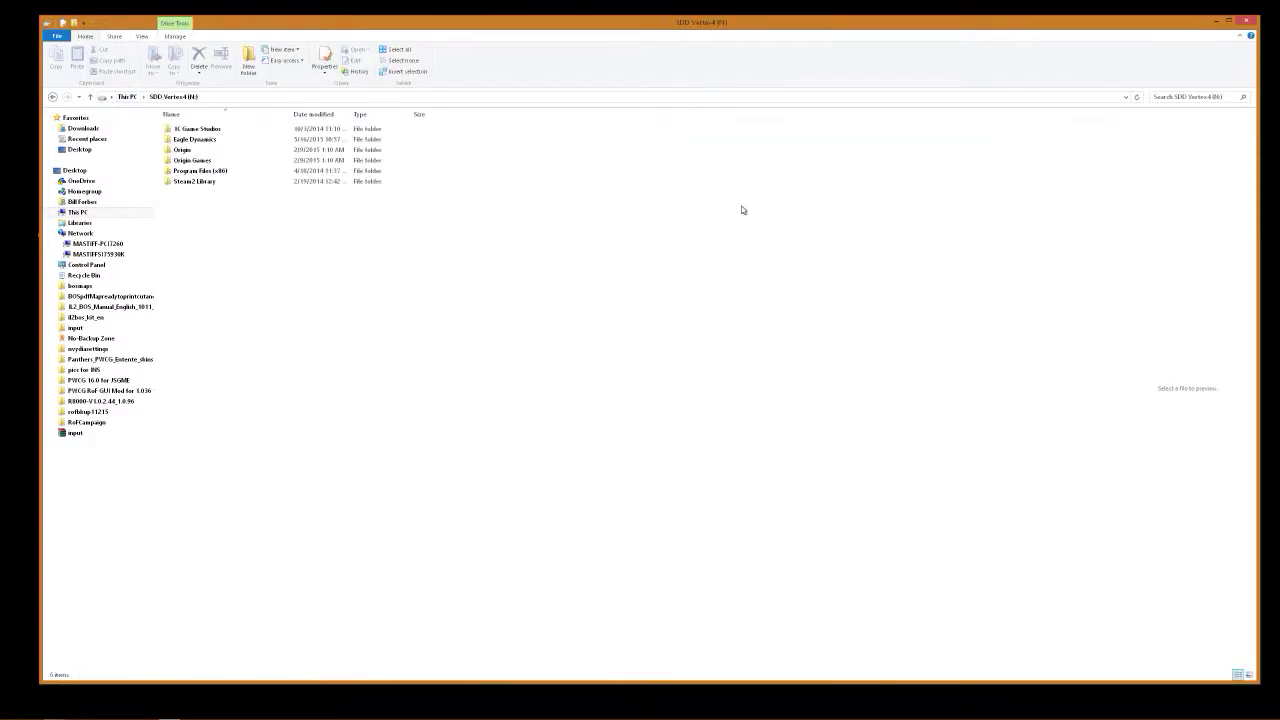
double_click(203, 184)
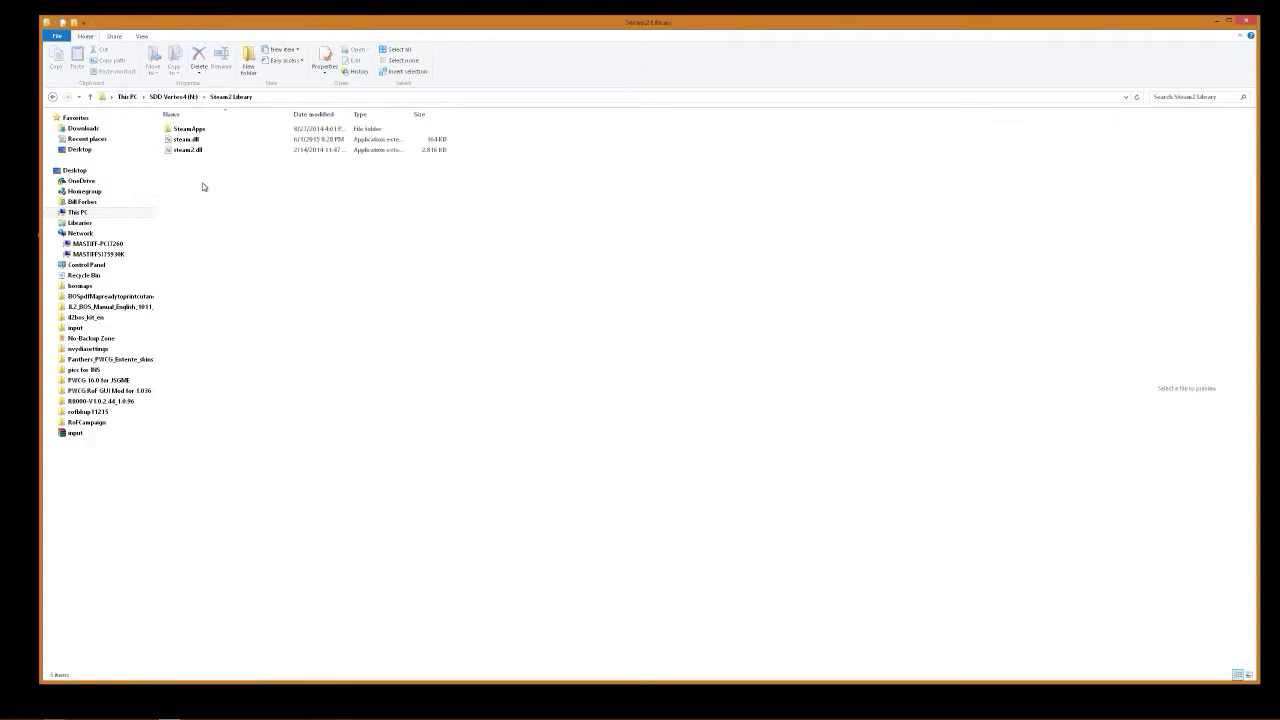
double_click(190, 129)
double_click(194, 130)
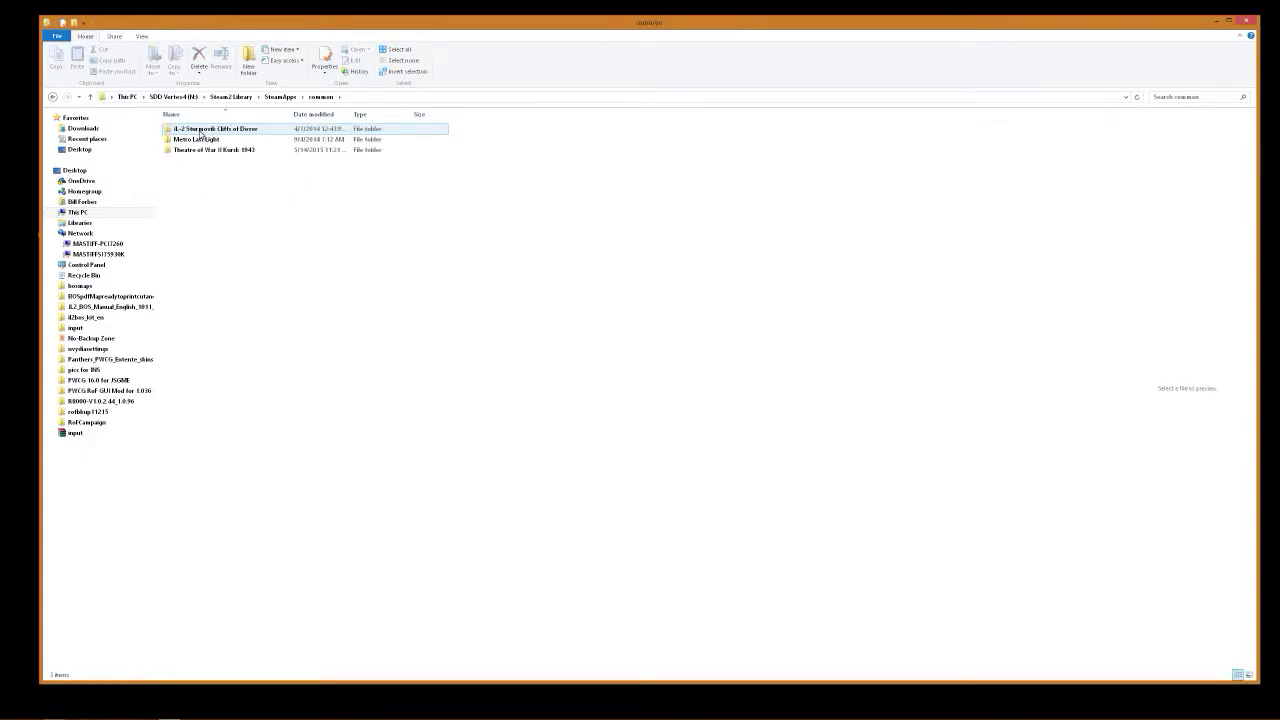
key(BackSpace)
key(BackSpace)
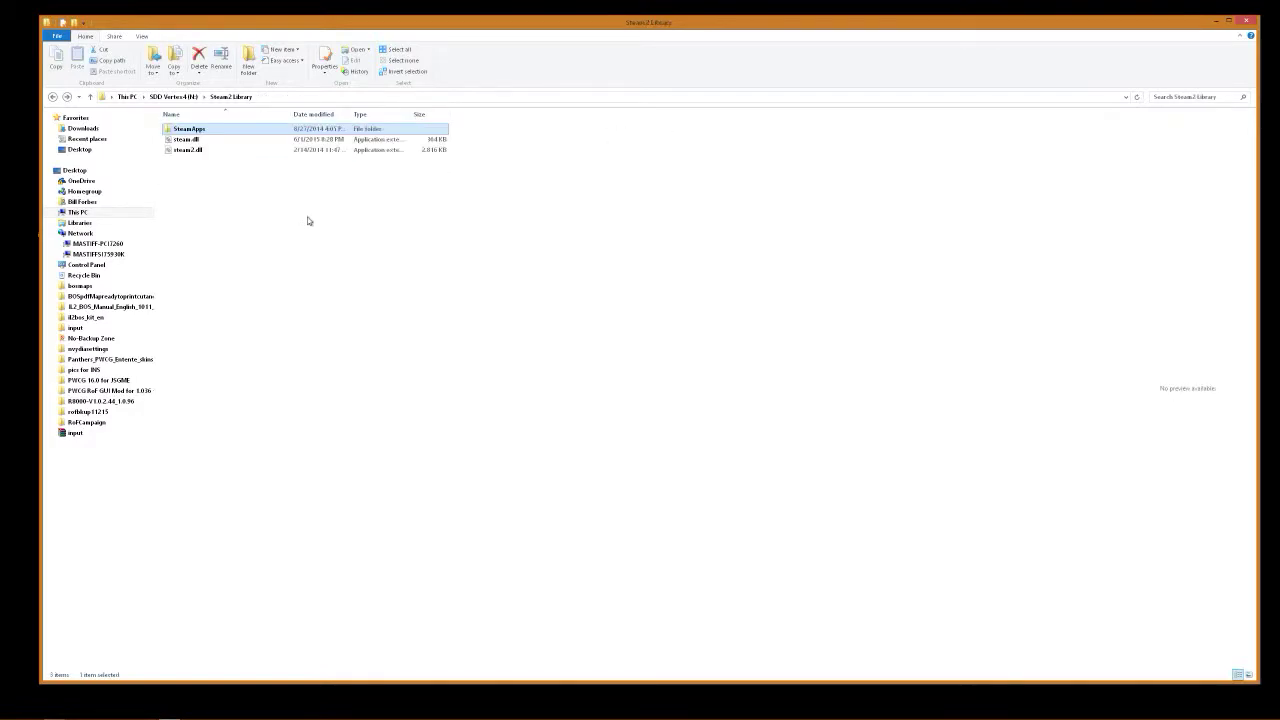
key(BackSpace)
key(BackSpace)
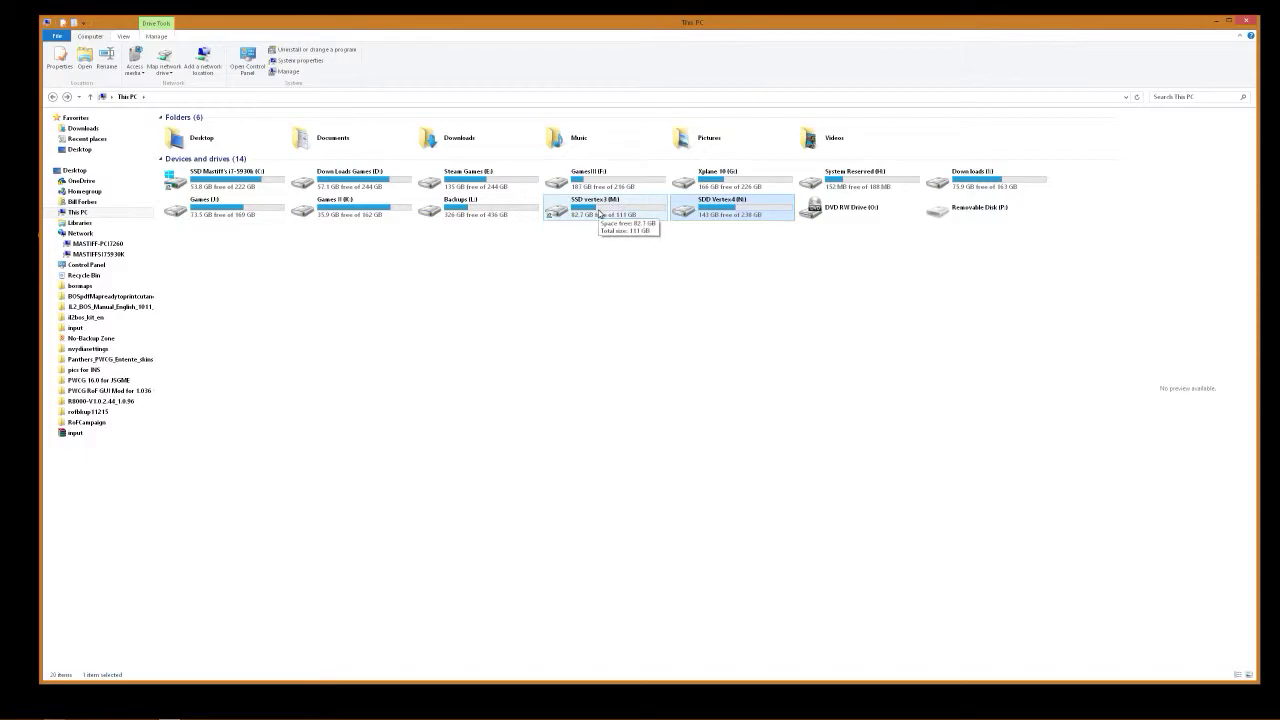
Check SteamLibrary\steamapps\common on the SSD vertex3 (M:) drive for Rise of Flight, and return to This PC
double_click(599, 214)
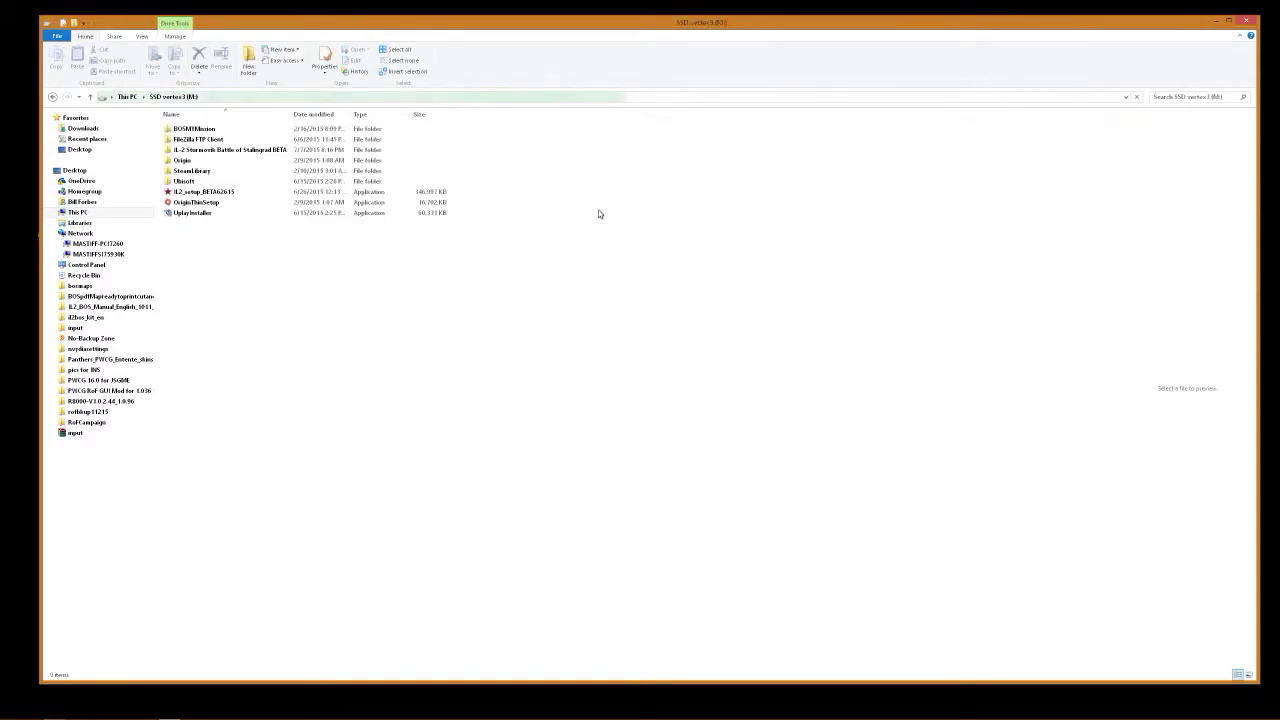
double_click(211, 173)
double_click(192, 130)
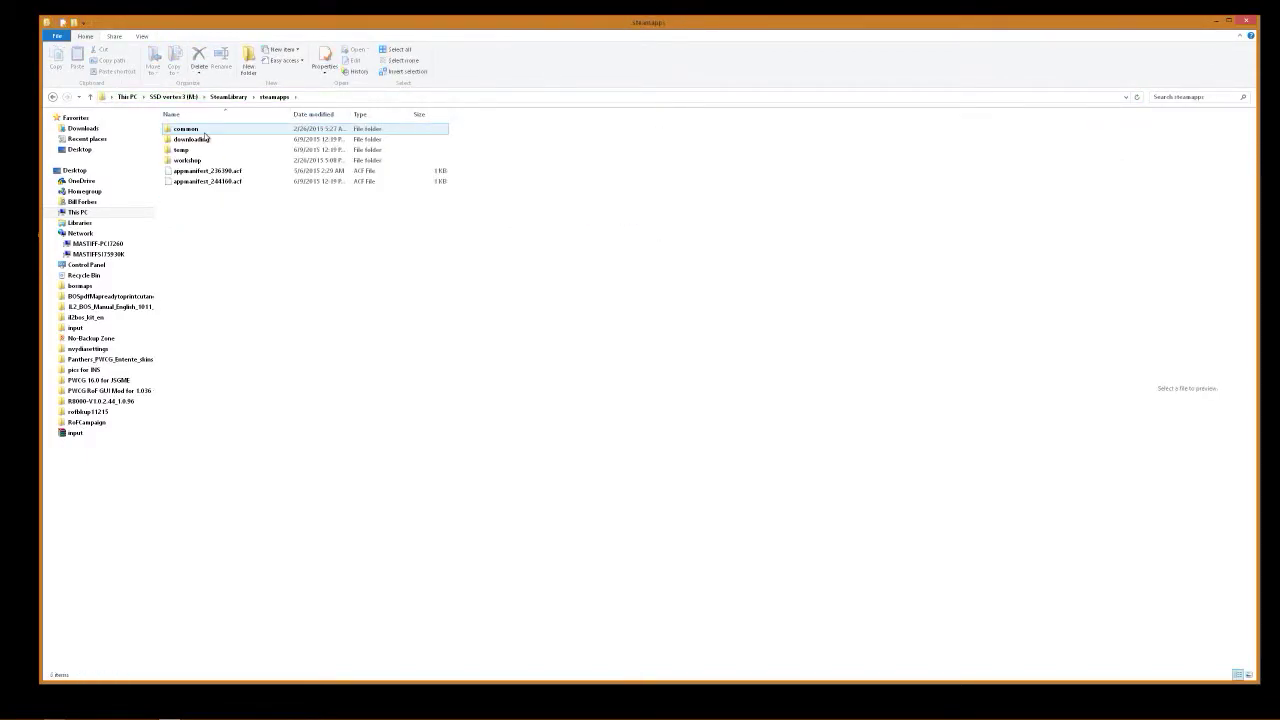
double_click(195, 130)
key(BackSpace)
key(BackSpace)
key(BackSpace)
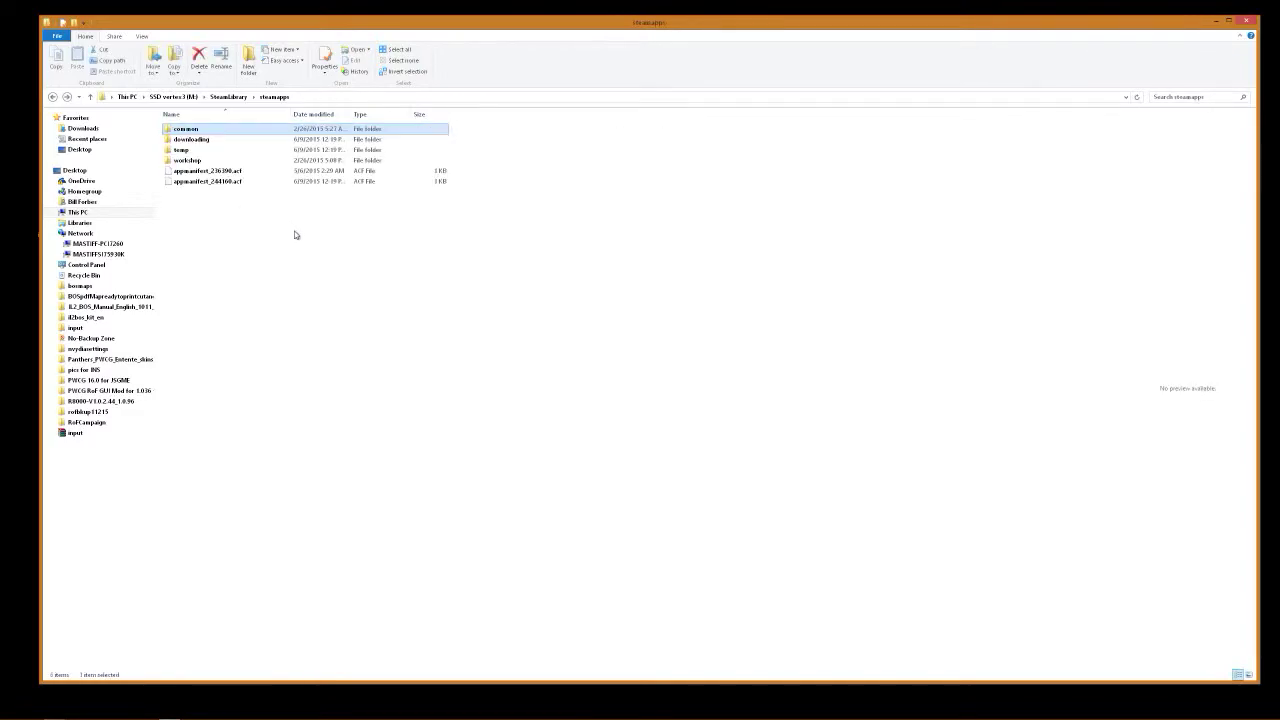
key(BackSpace)
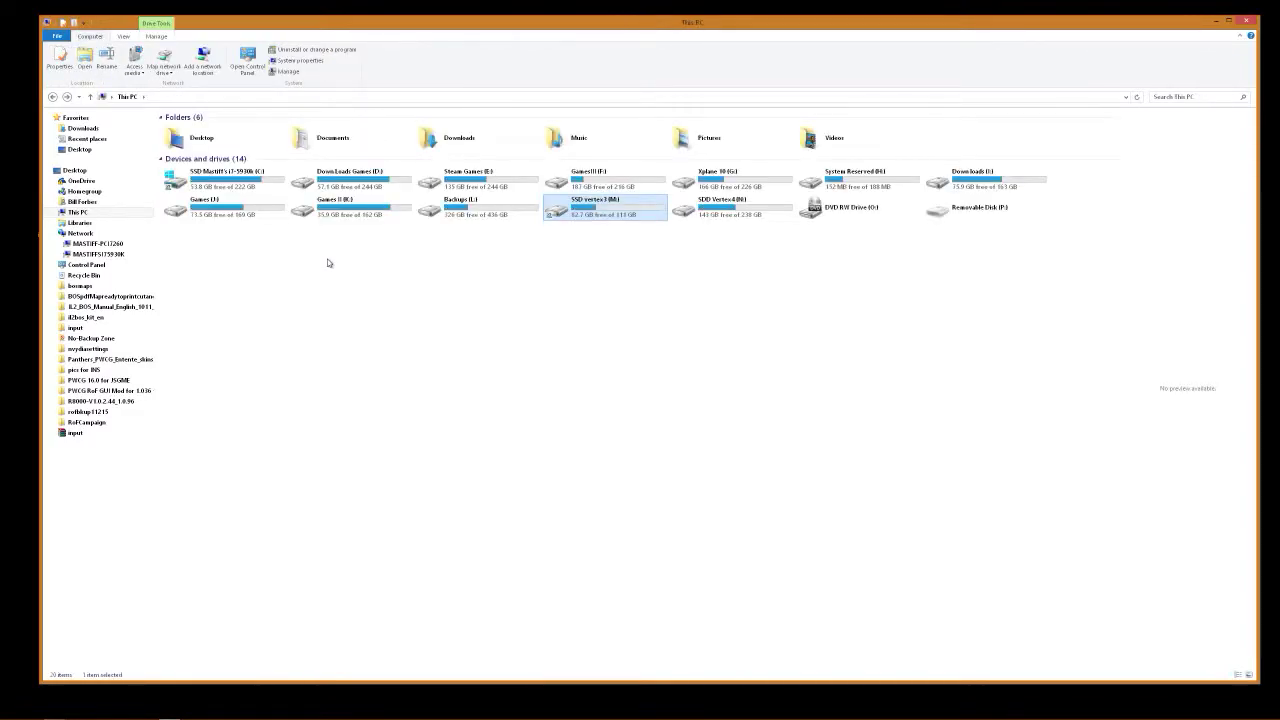
Open Steam\steamapps\common on the Backups (L:) drive and move its window down to expose the upper desktop icons
double_click(484, 211)
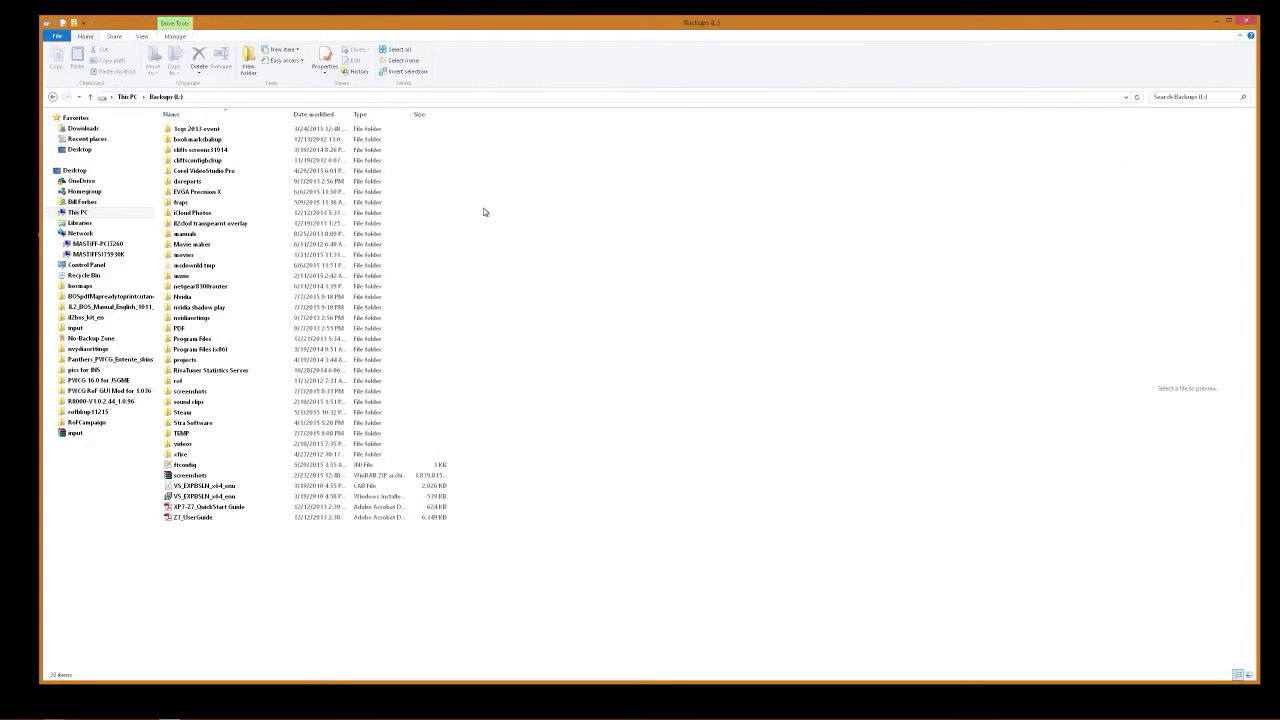
double_click(208, 415)
double_click(203, 138)
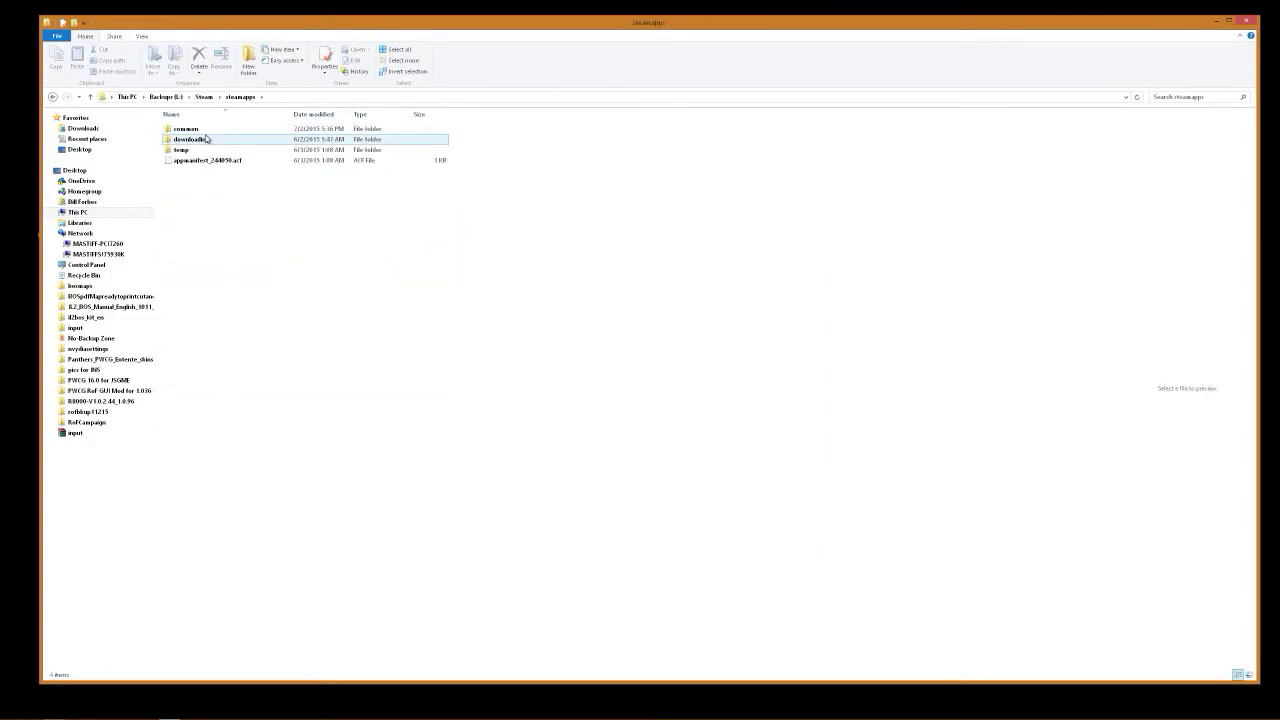
double_click(201, 131)
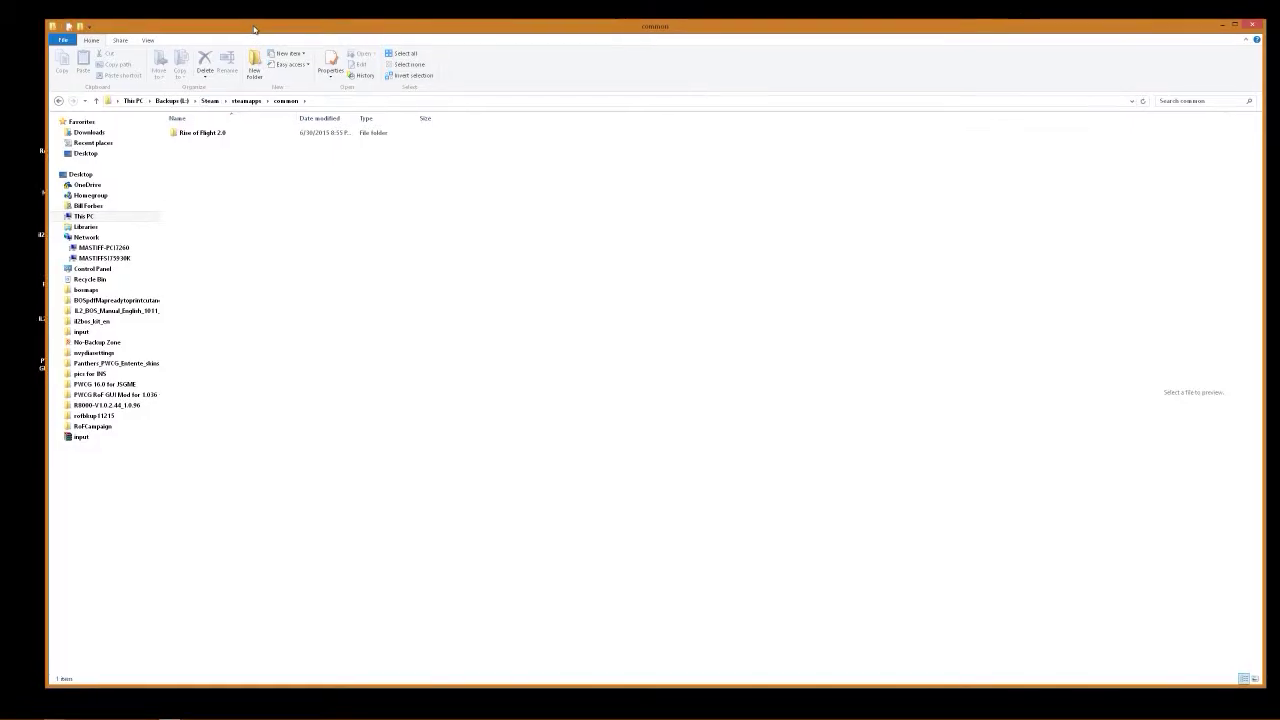
drag(248, 24, 248, 293)
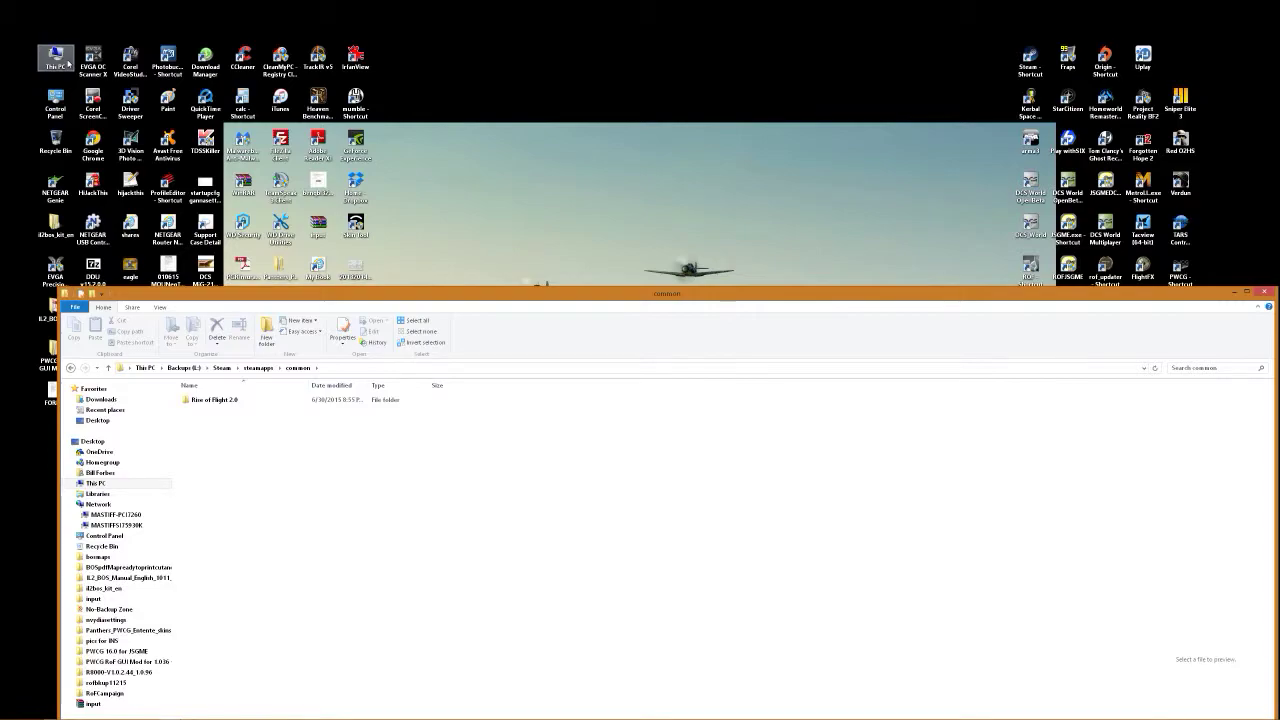
Check Program Files (x86)\Steam\steamapps on the Steam Games drive for Rise of Flight in a second window, and close that window
double_click(56, 60)
double_click(449, 163)
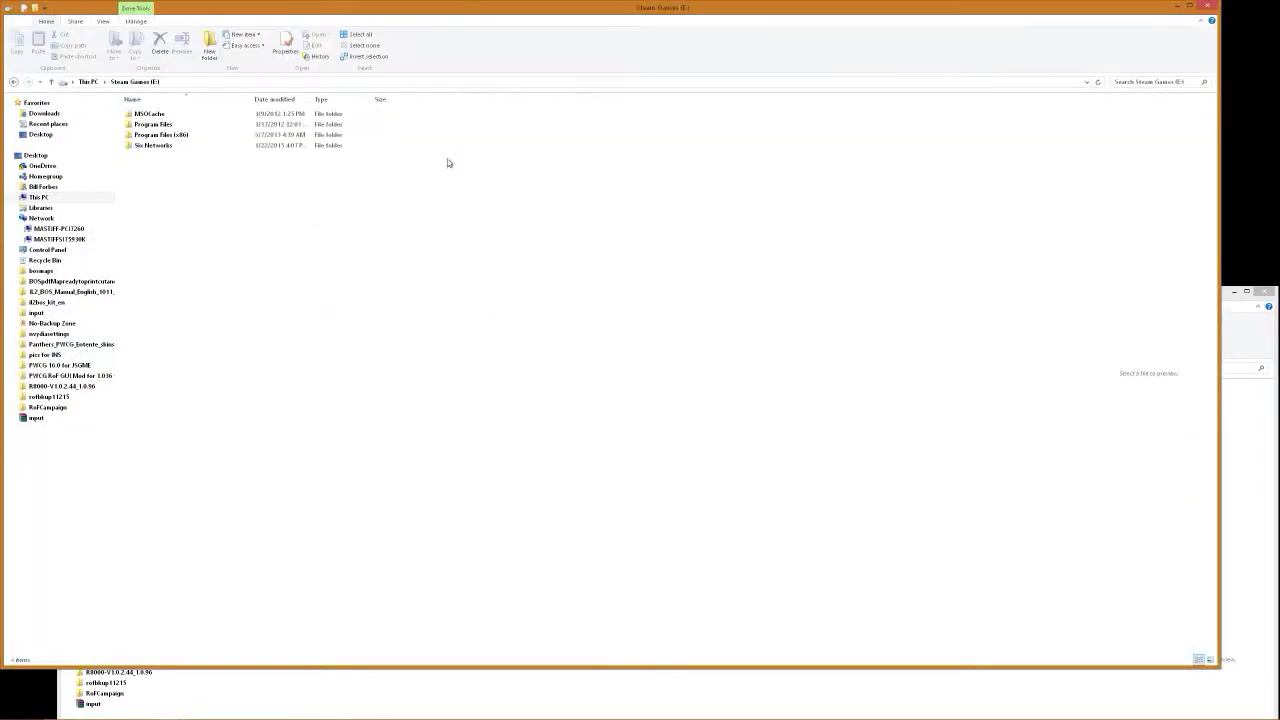
double_click(163, 135)
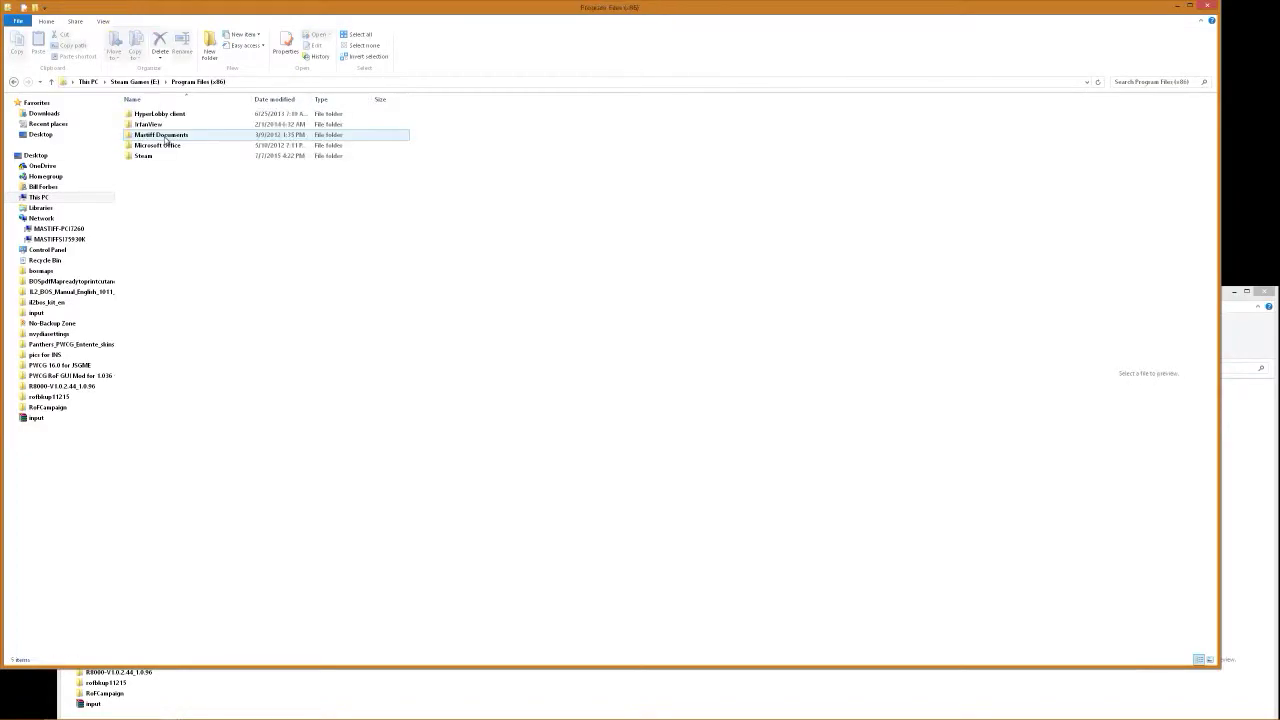
double_click(163, 157)
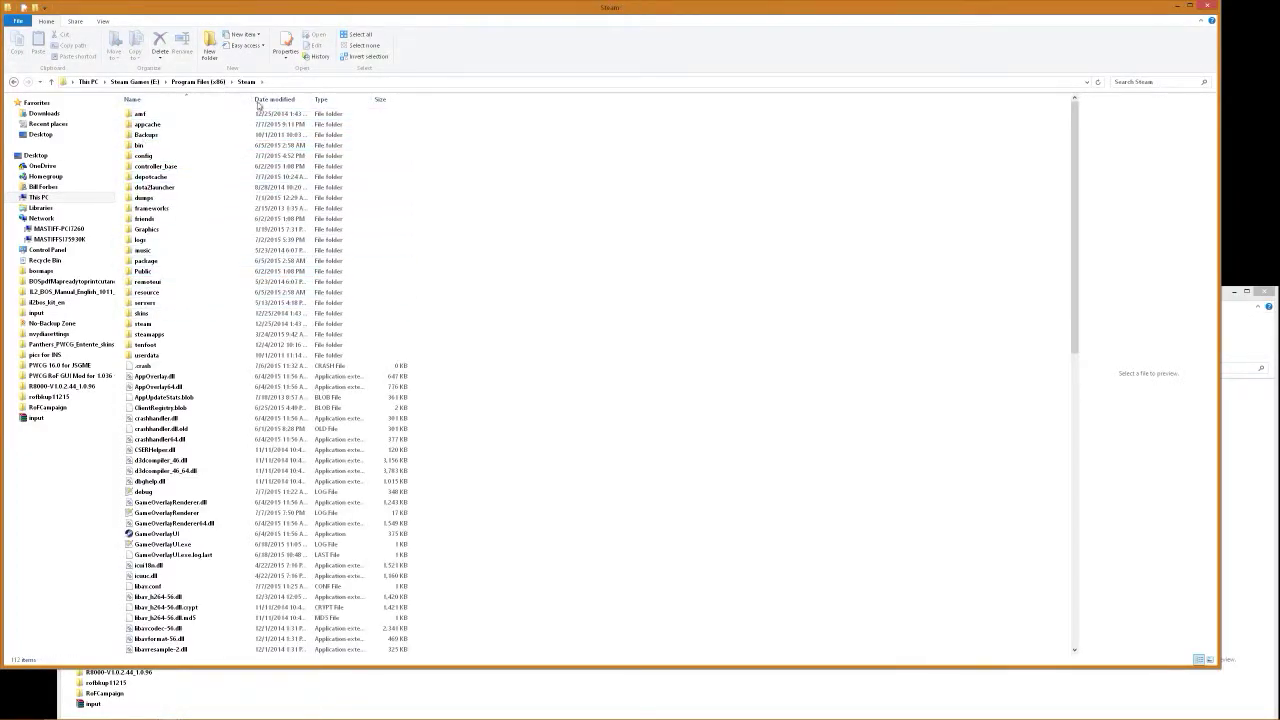
double_click(157, 337)
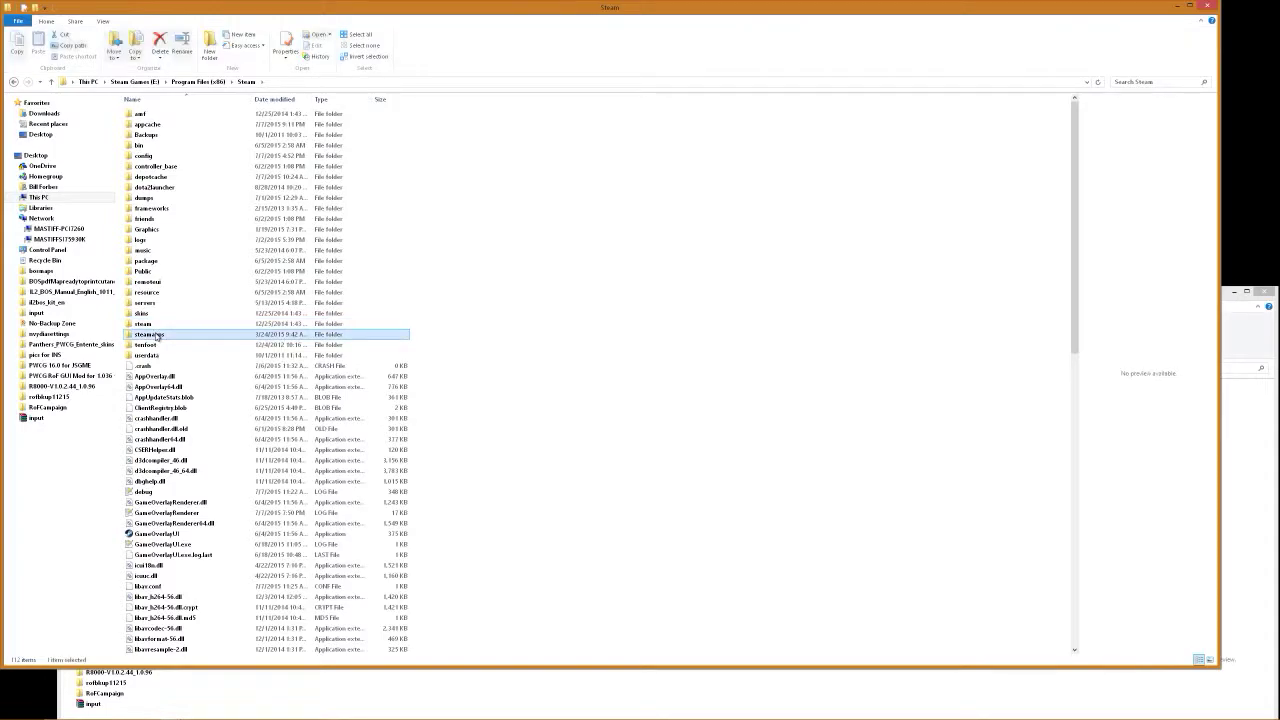
click(162, 118)
double_click(162, 118)
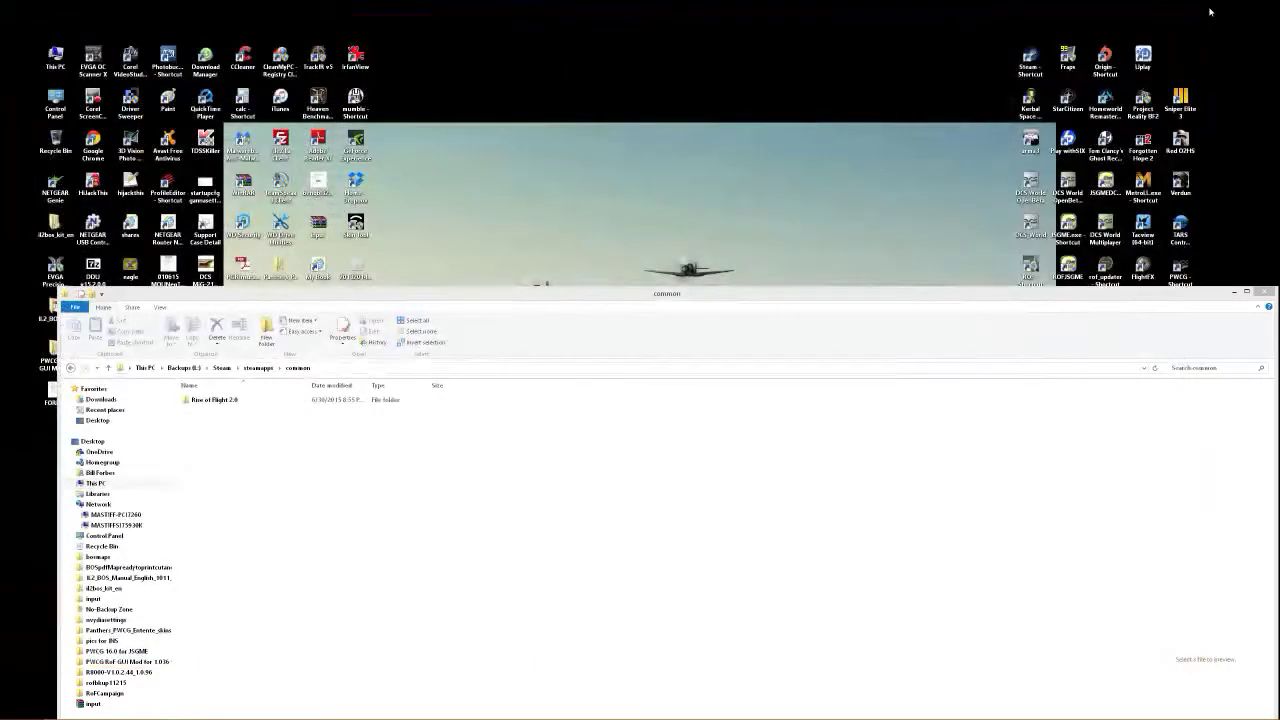
Move the Backups (L:) folder window back up and open the Rise of Flight 2.0 folder in it
drag(723, 294, 684, 31)
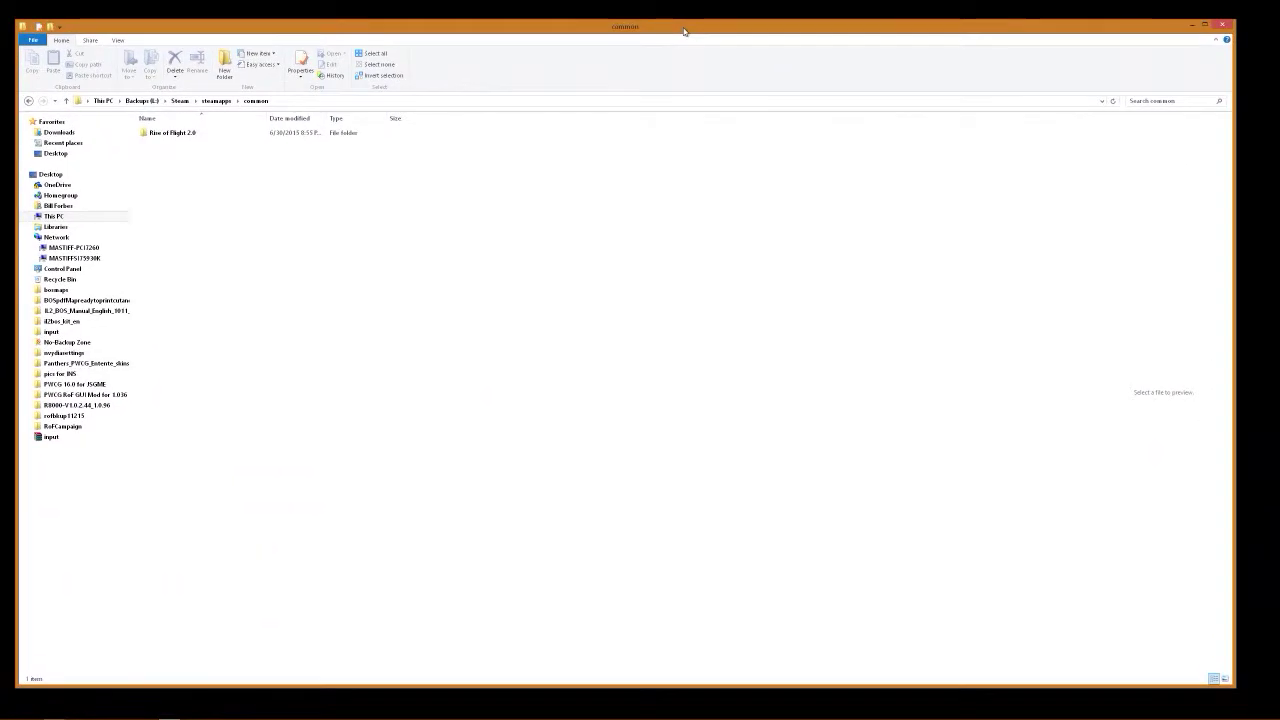
click(173, 133)
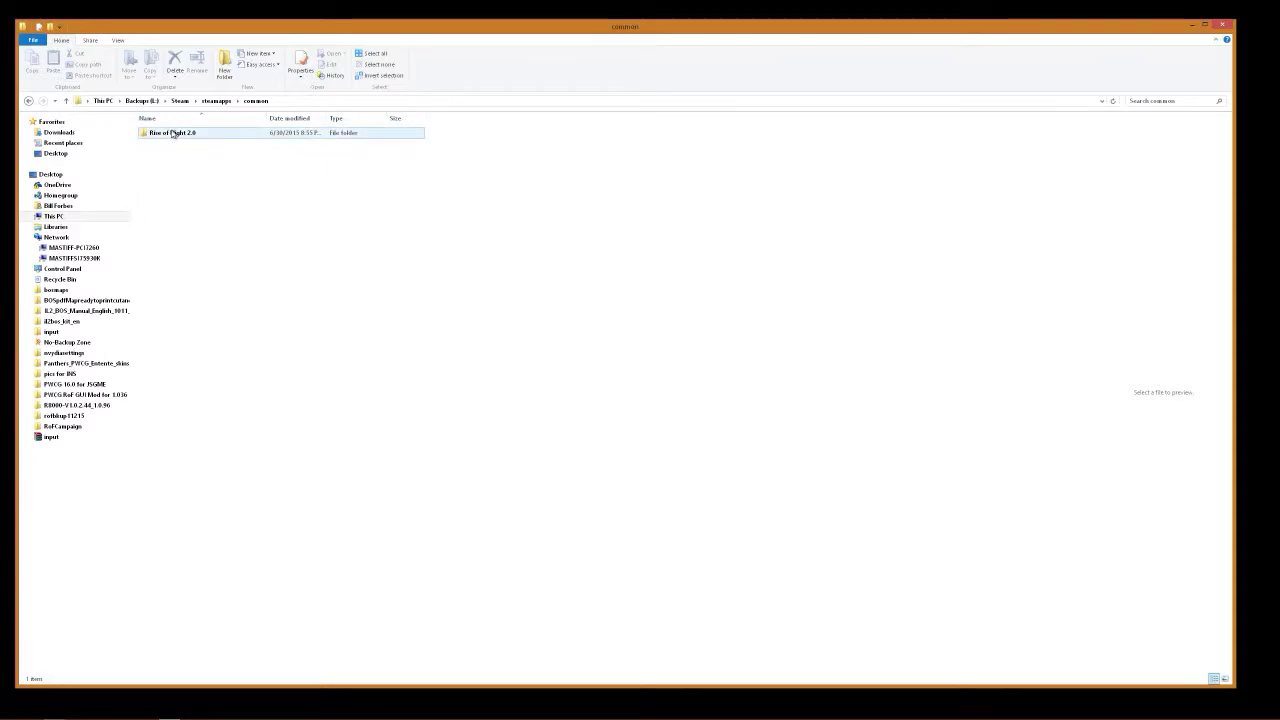
double_click(173, 133)
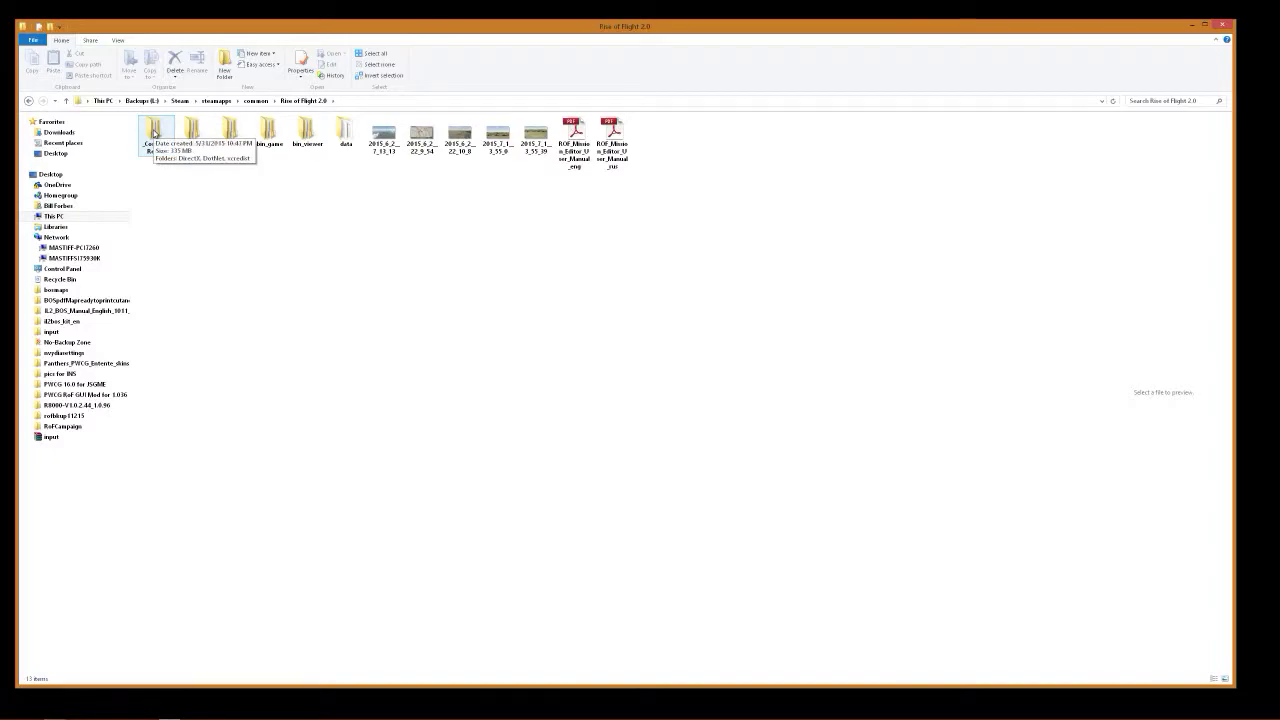
Examine the DirectX setup files in _CommonRedist\DirectX\Jun2010, and return to the _CommonRedist folder
double_click(153, 133)
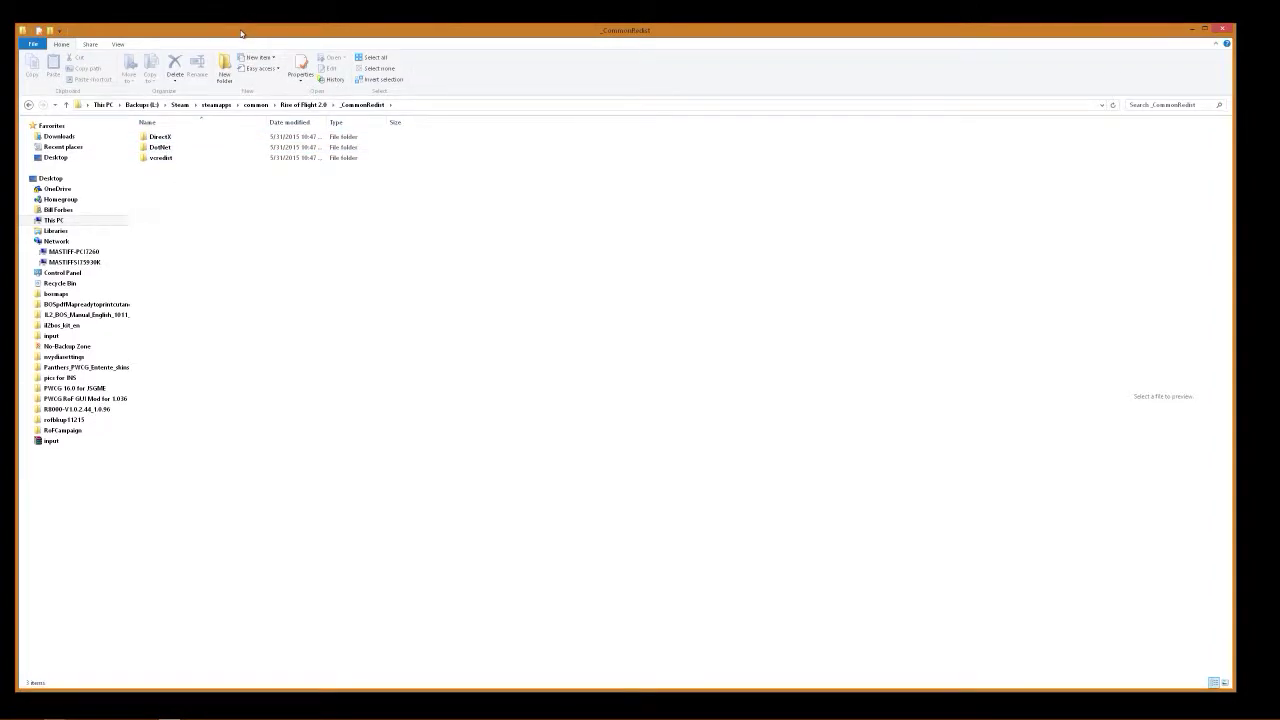
drag(240, 29, 239, 31)
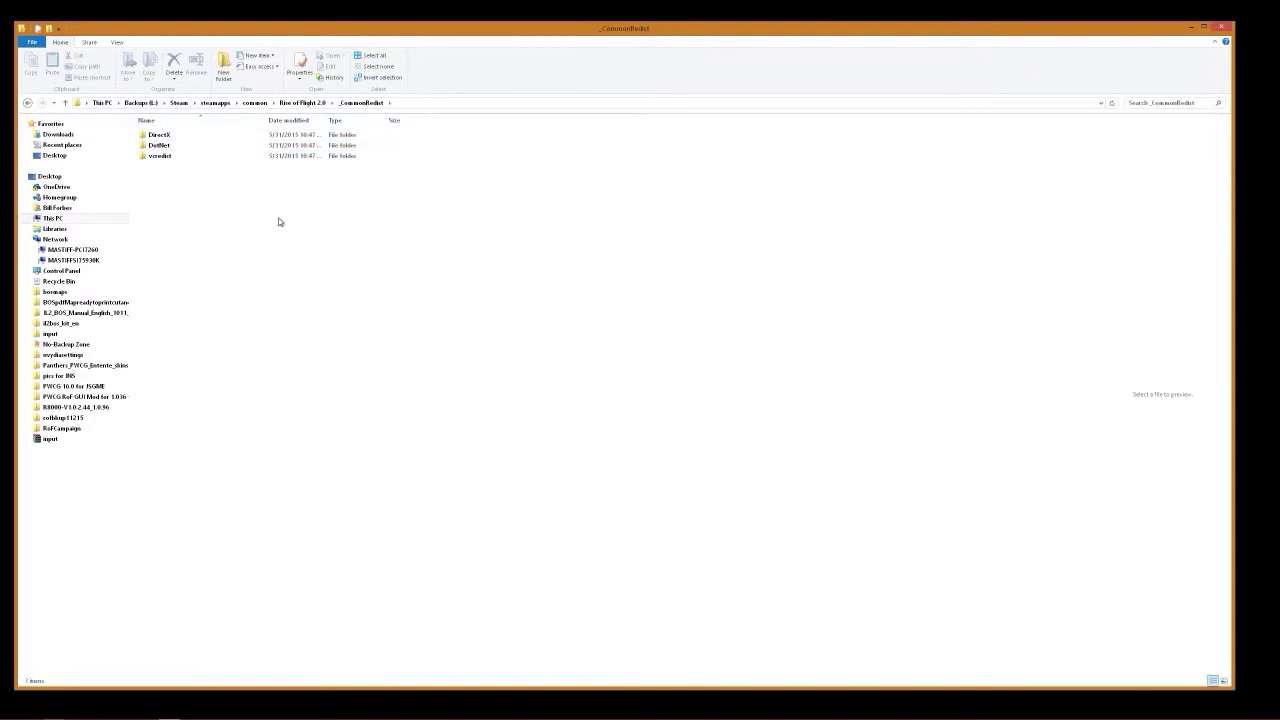
click(169, 136)
double_click(170, 140)
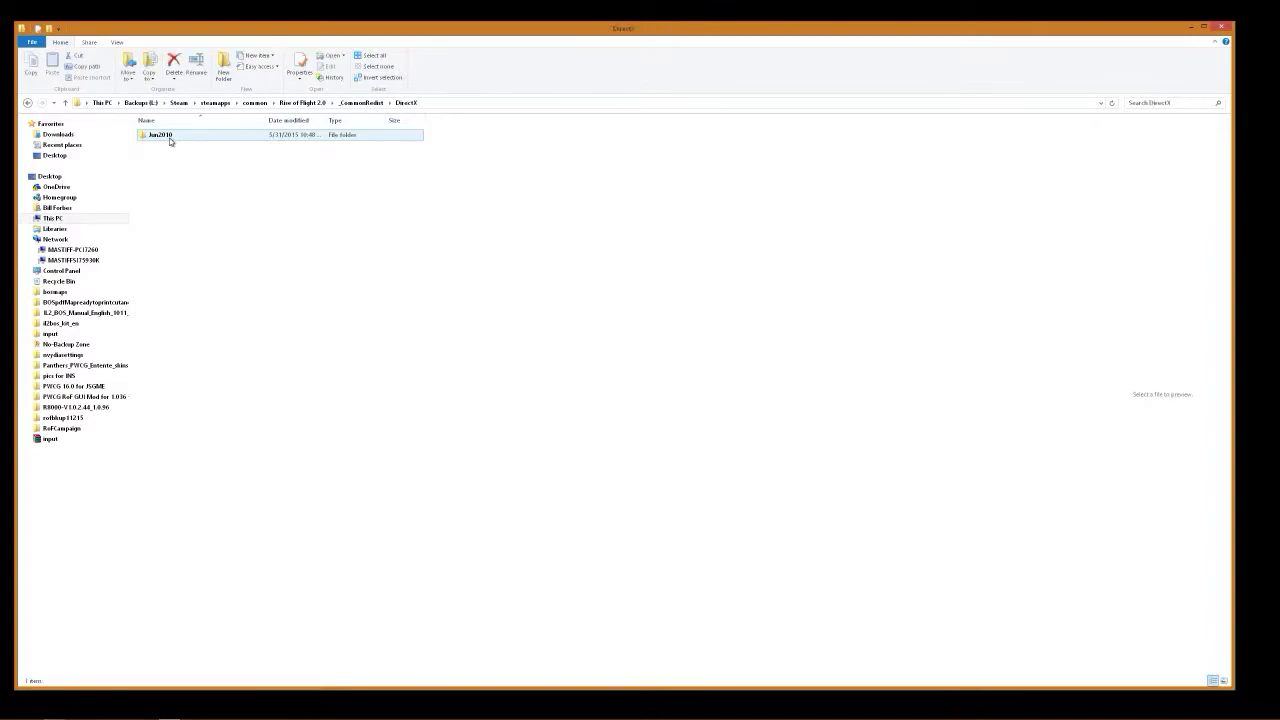
double_click(170, 140)
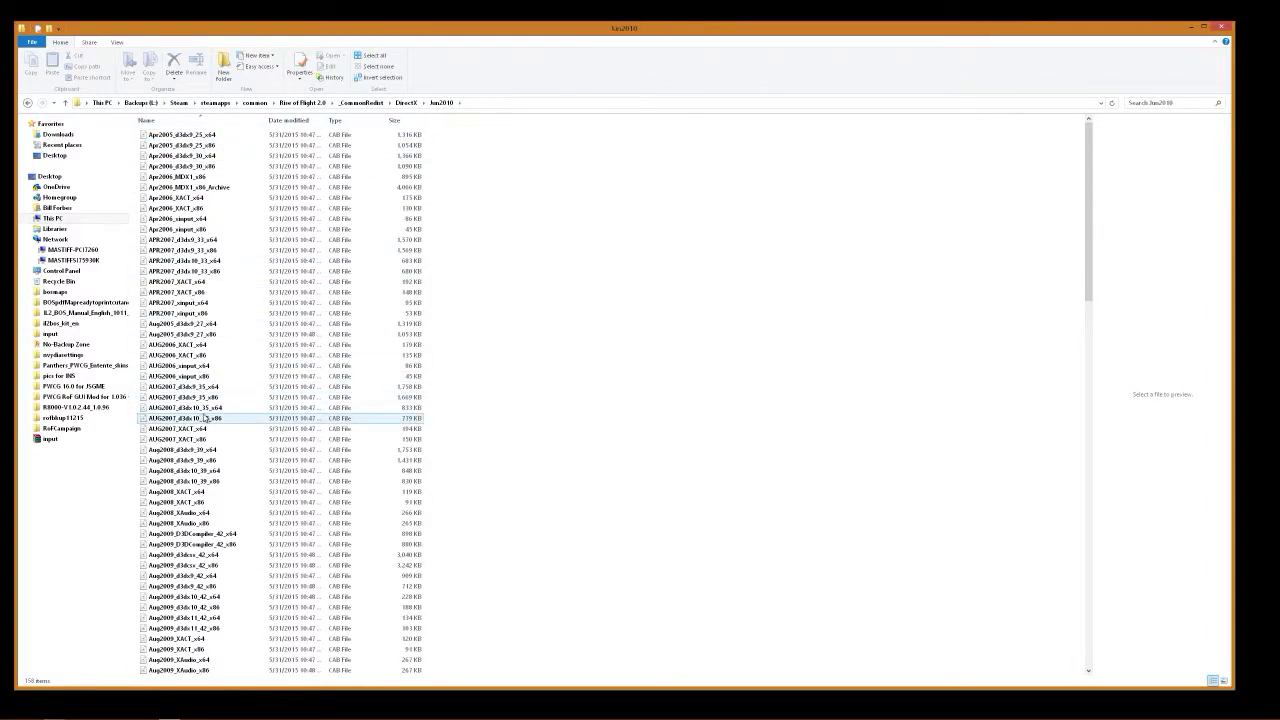
scroll(204, 430, down, 15)
scroll(200, 420, up, 3)
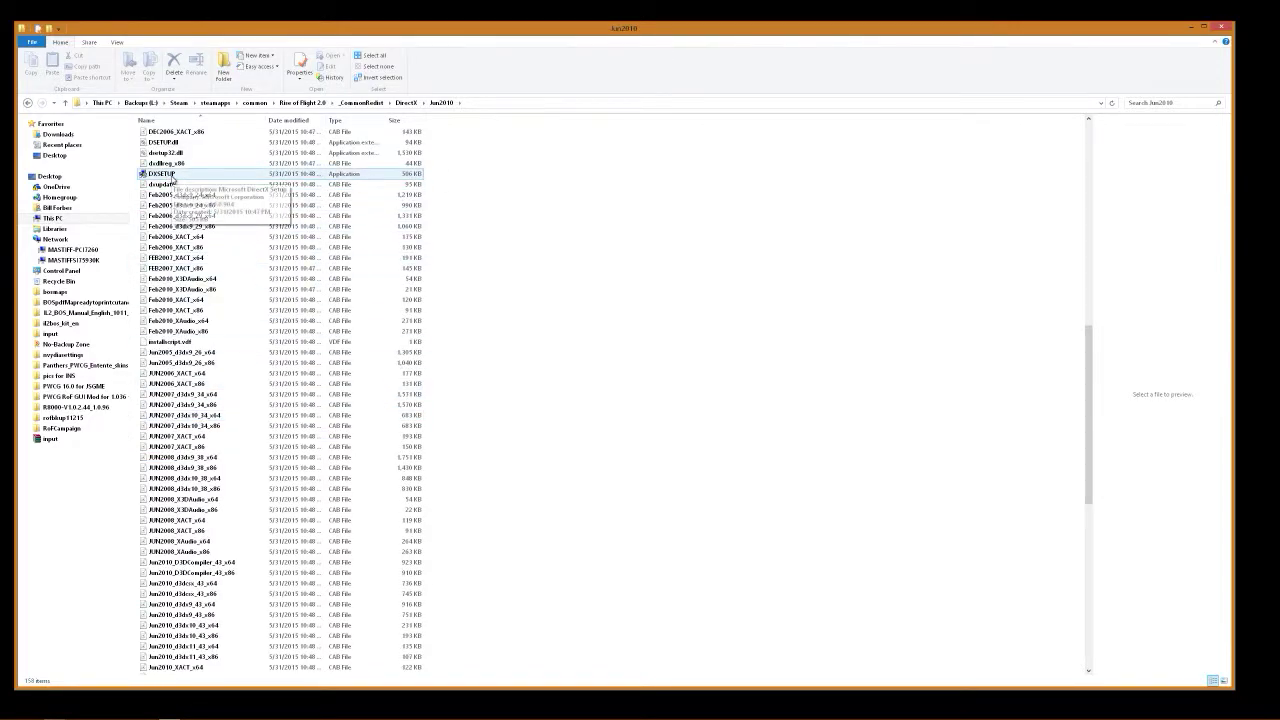
key(BackSpace)
key(BackSpace)
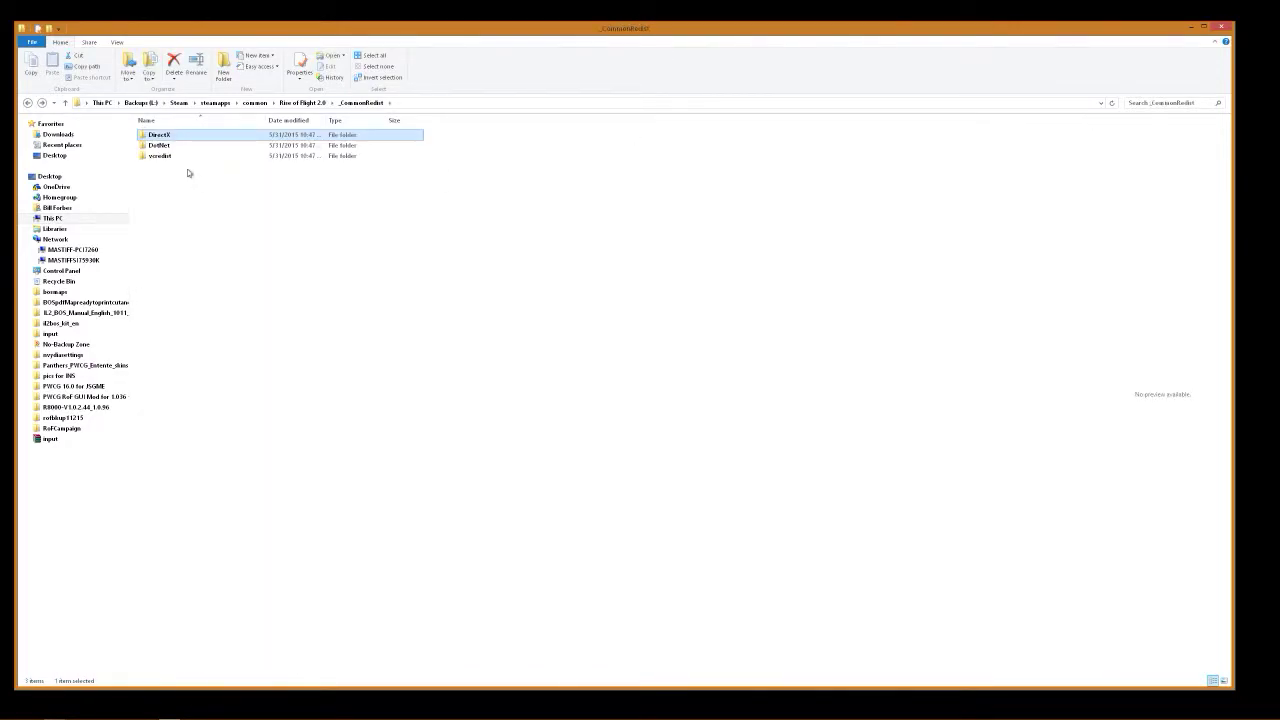
Examine the .NET installer in the DotNet\3.5 folder, and return to _CommonRedist
double_click(173, 147)
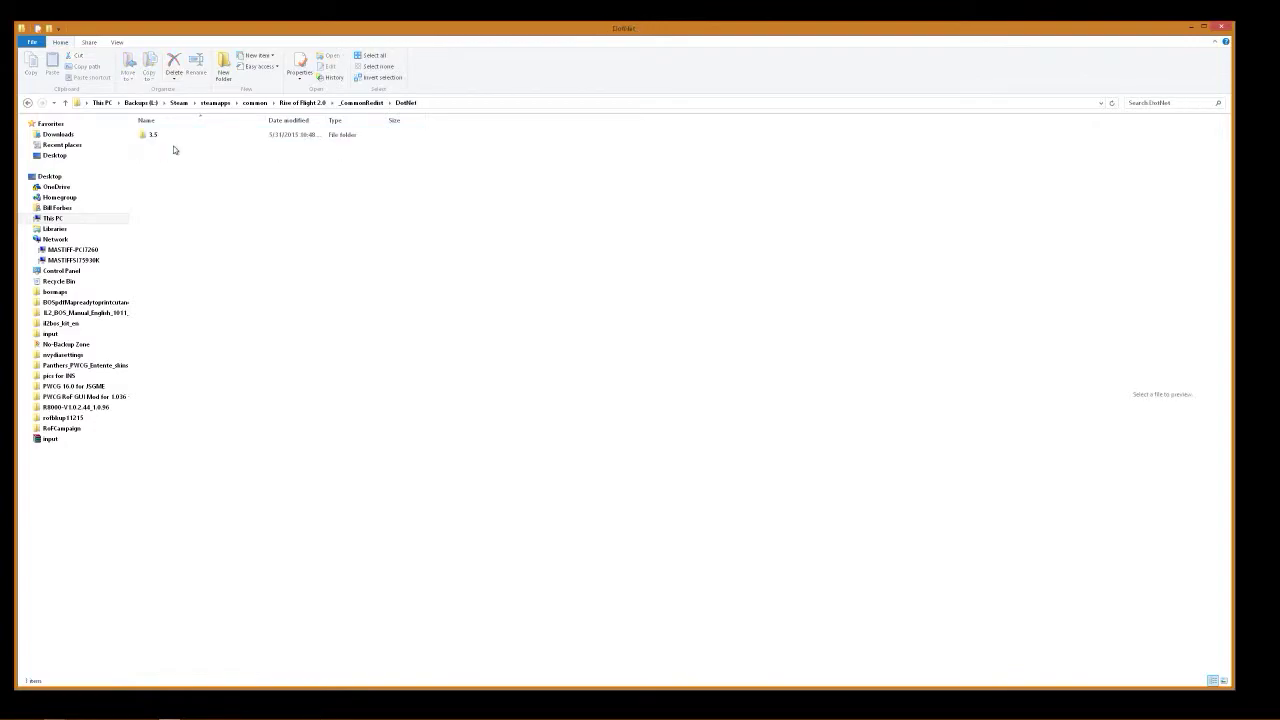
double_click(171, 137)
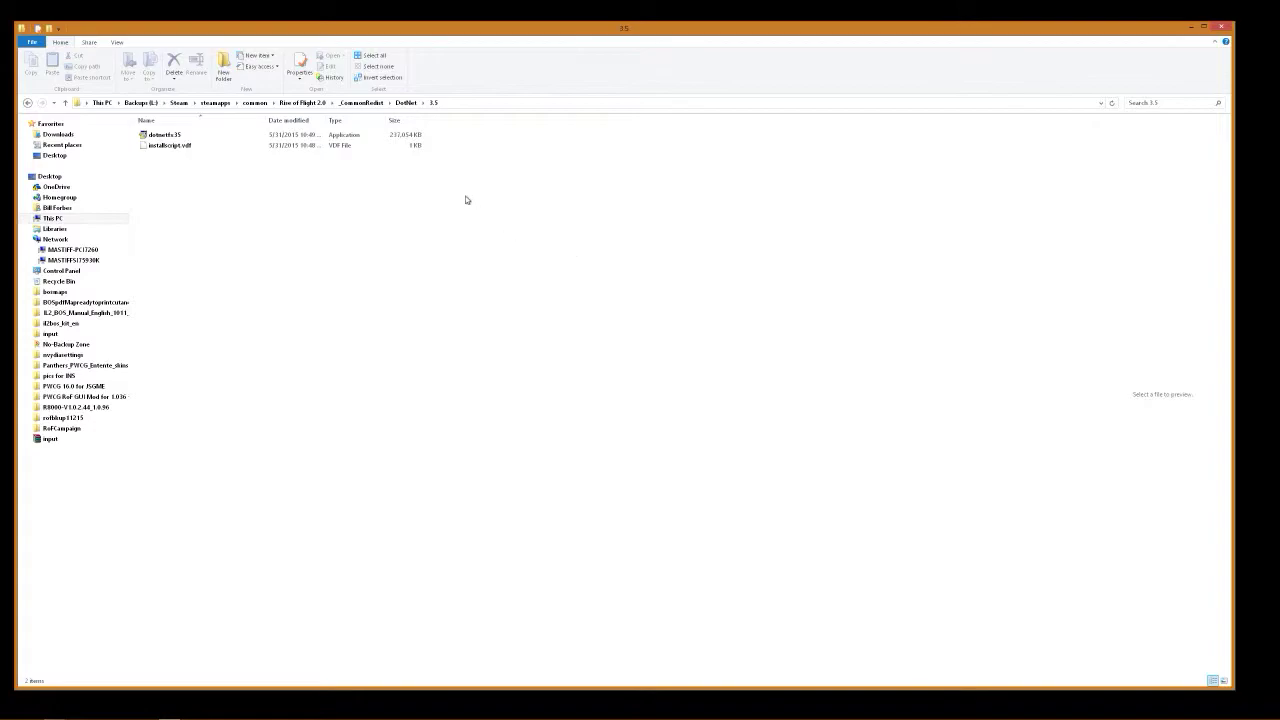
click(362, 104)
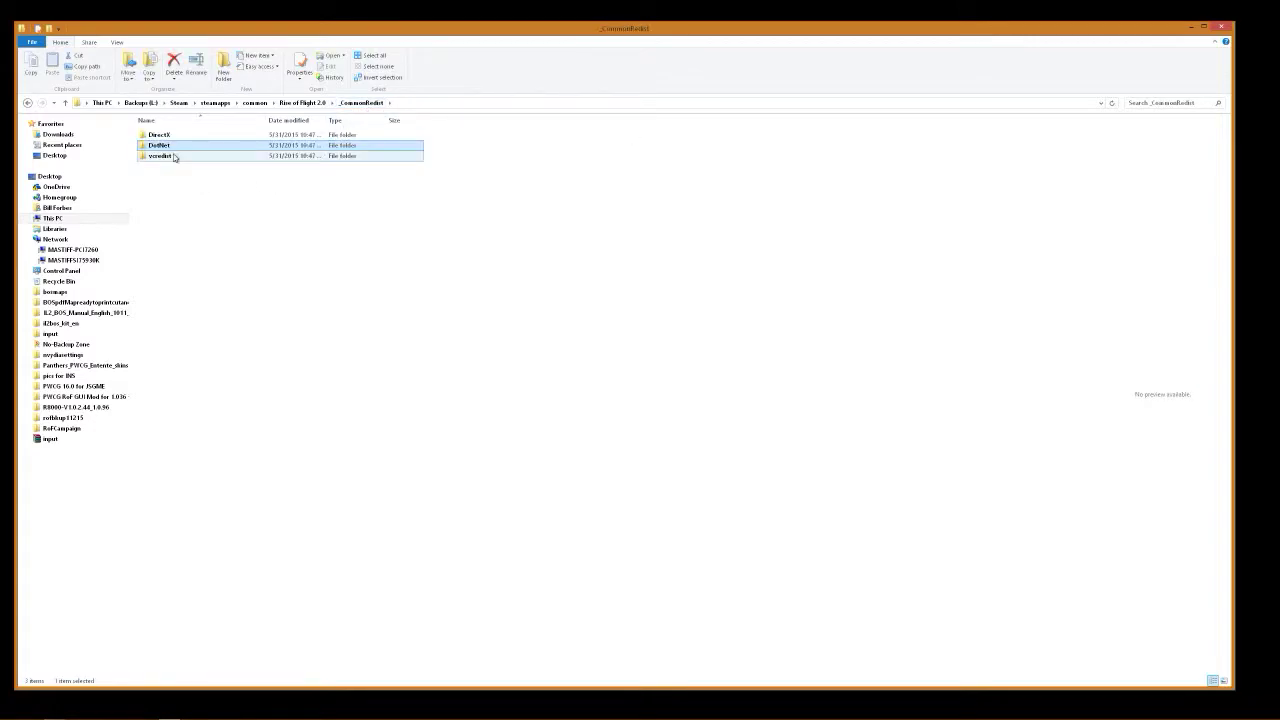
Examine the Visual C++ installers in vcredist\2005, and return to the Rise of Flight 2.0 folder
double_click(164, 157)
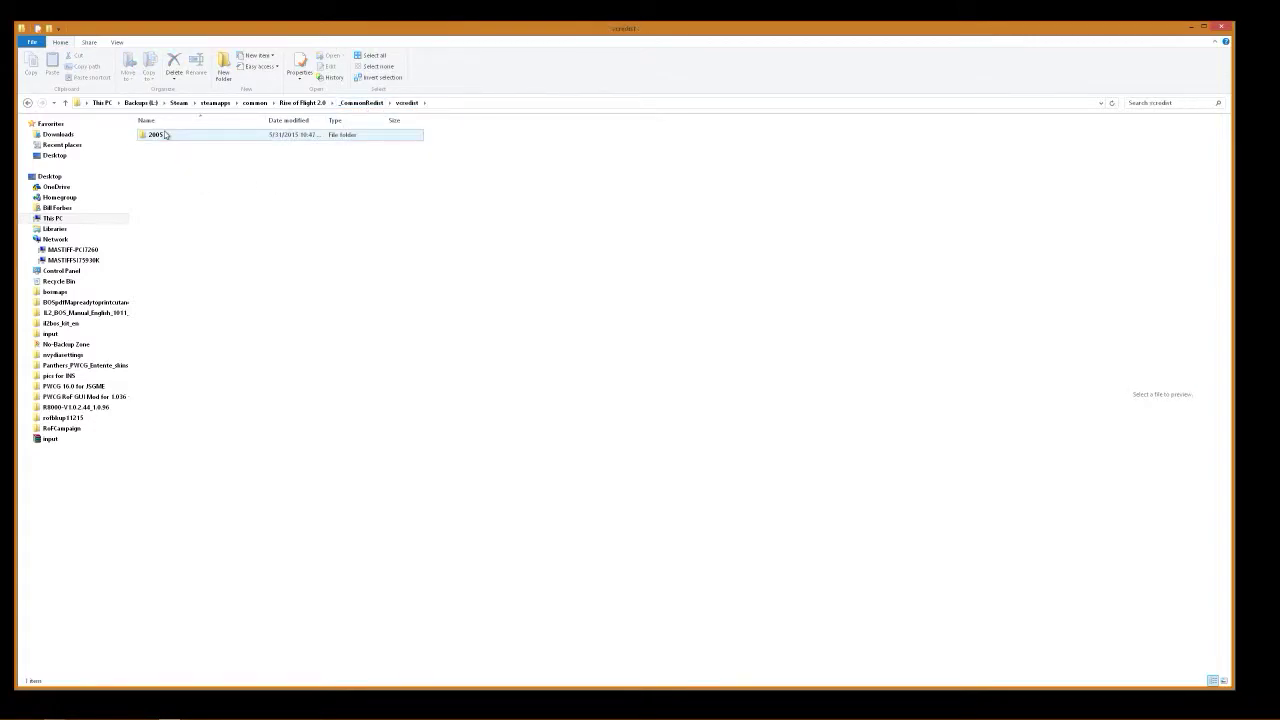
double_click(163, 134)
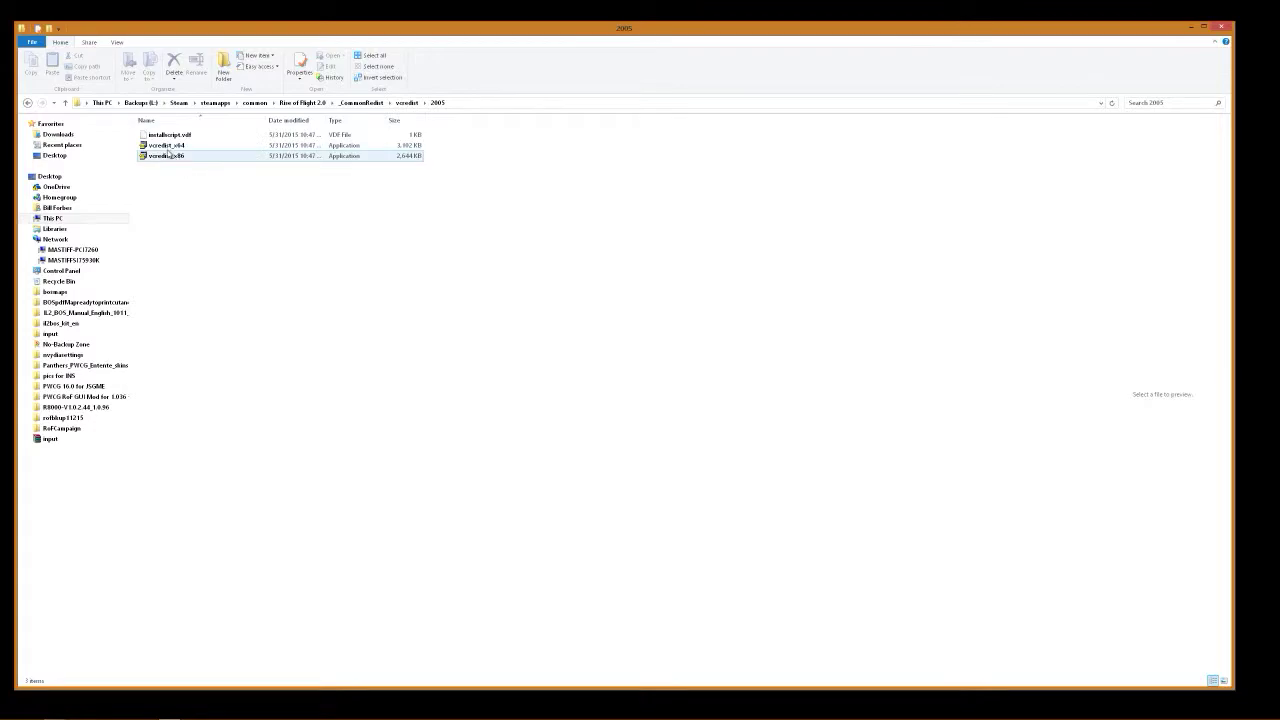
click(163, 158)
double_click(163, 157)
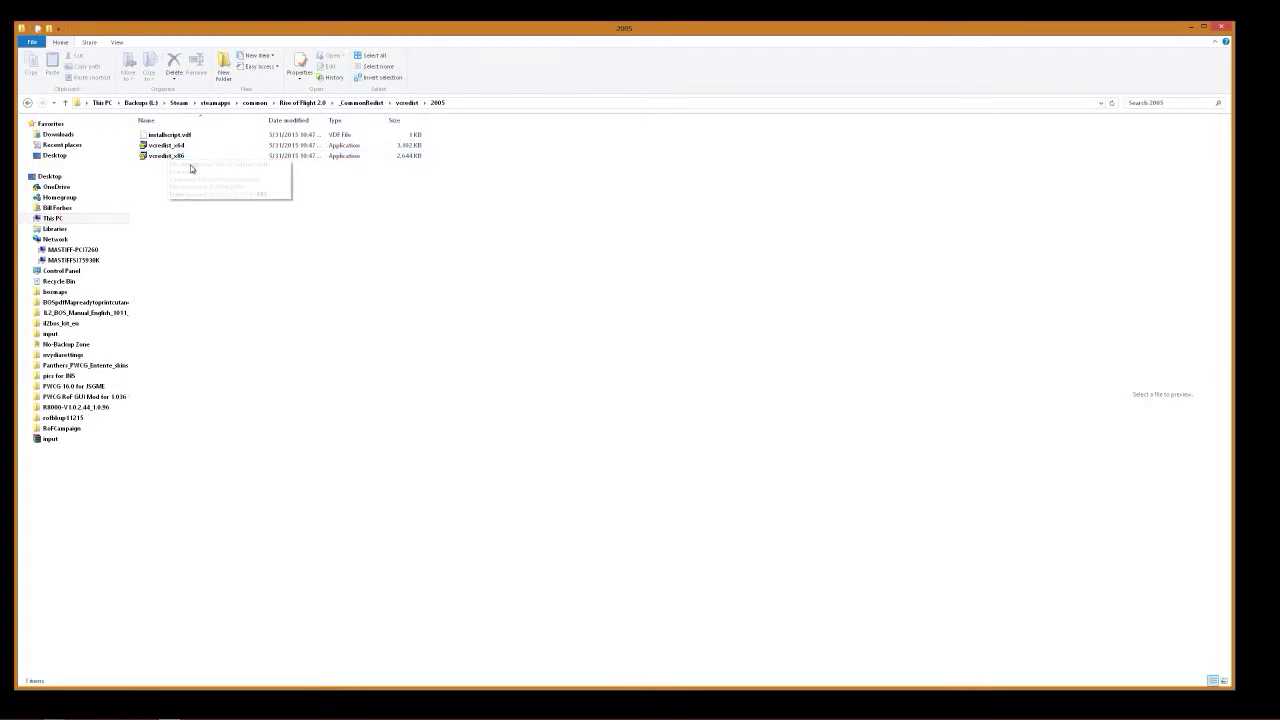
key(BackSpace)
key(BackSpace)
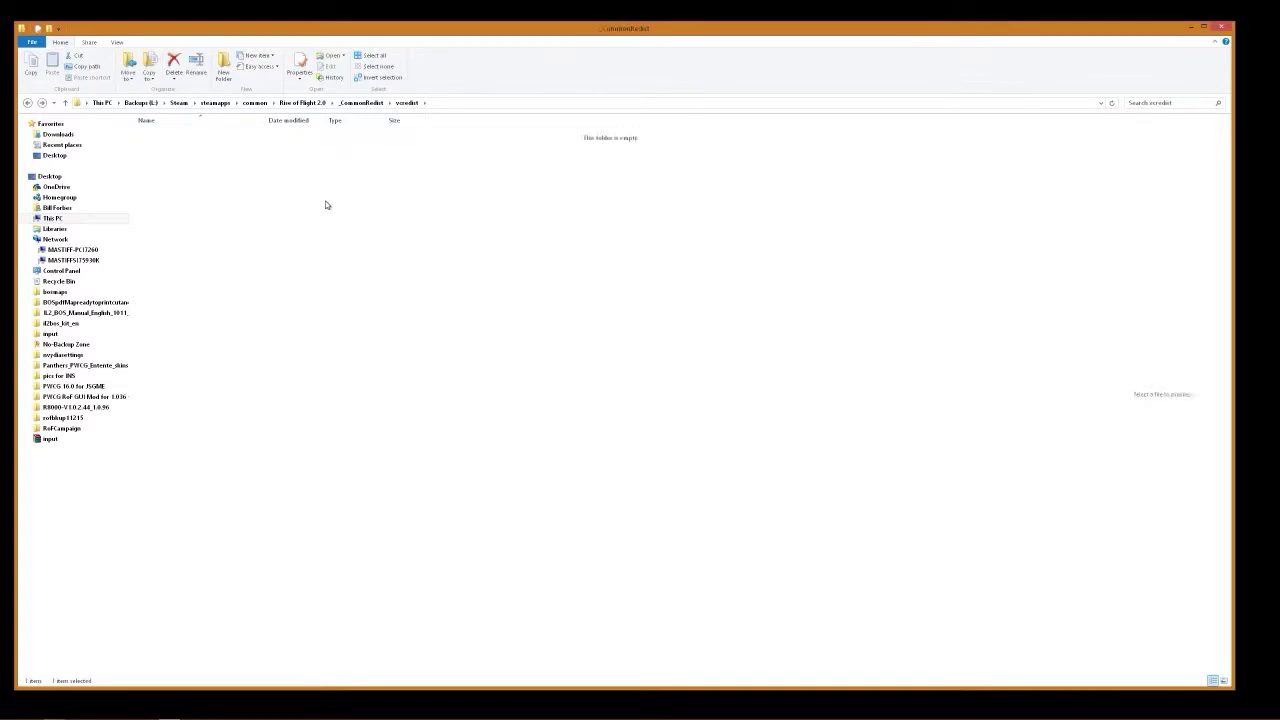
key(Up)
key(Return)
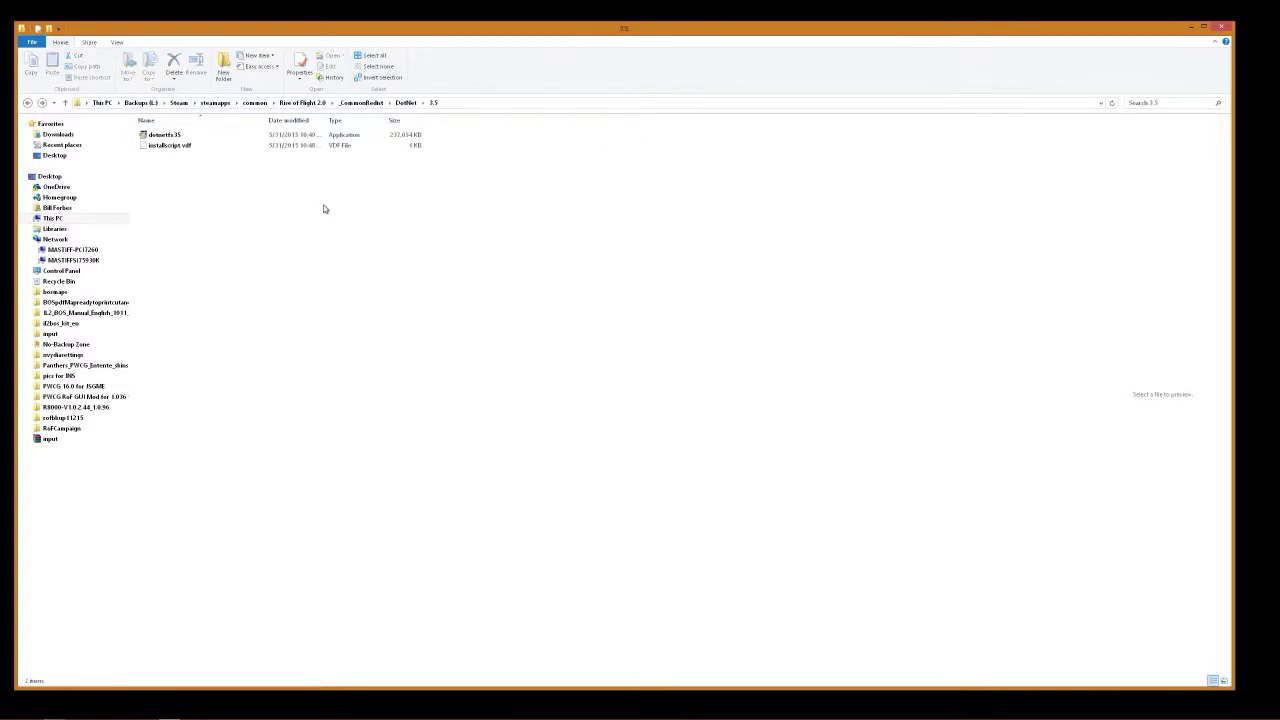
key(Return)
key(BackSpace)
key(BackSpace)
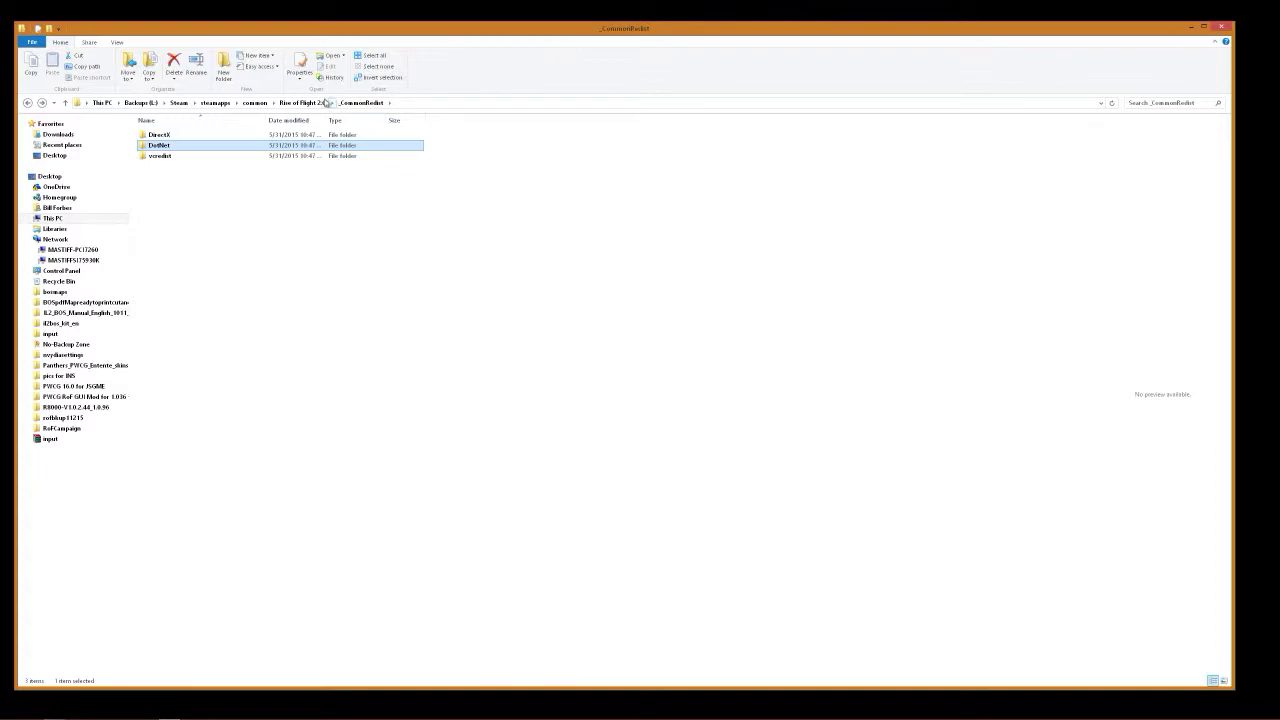
click(318, 102)
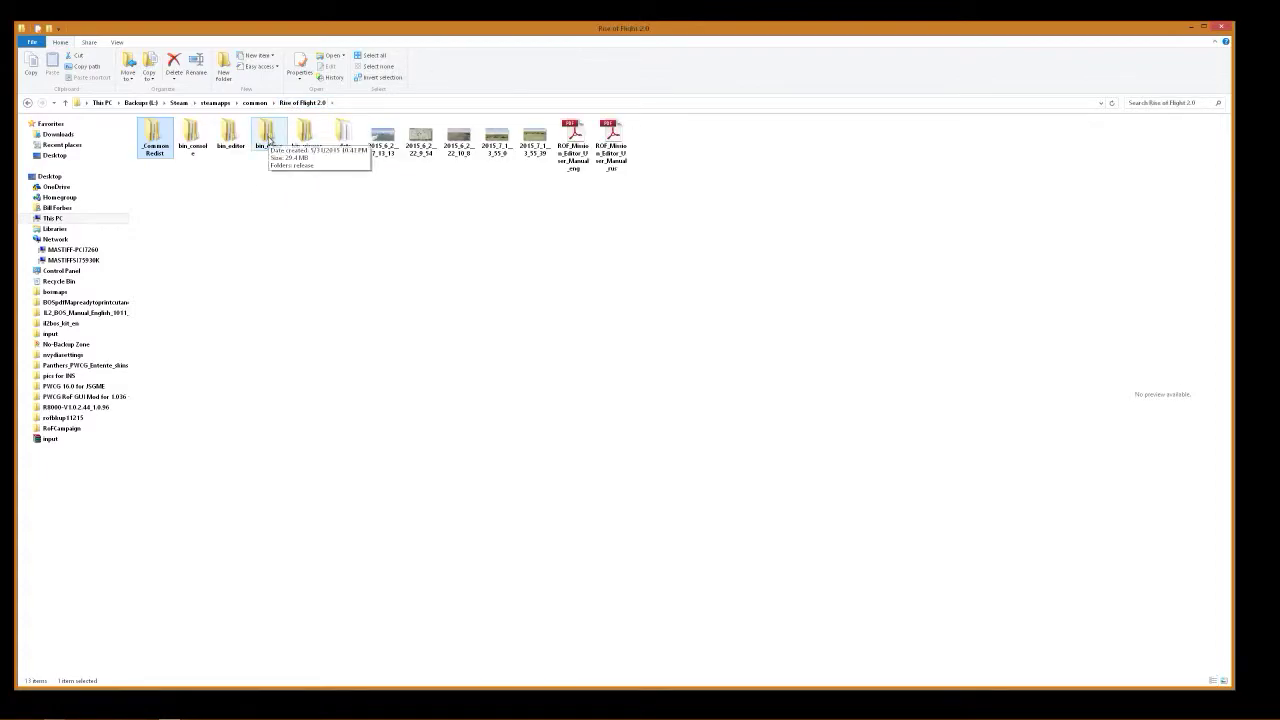
Open the bin_game\release folder inside Rise of Flight 2.0
double_click(268, 138)
click(236, 139)
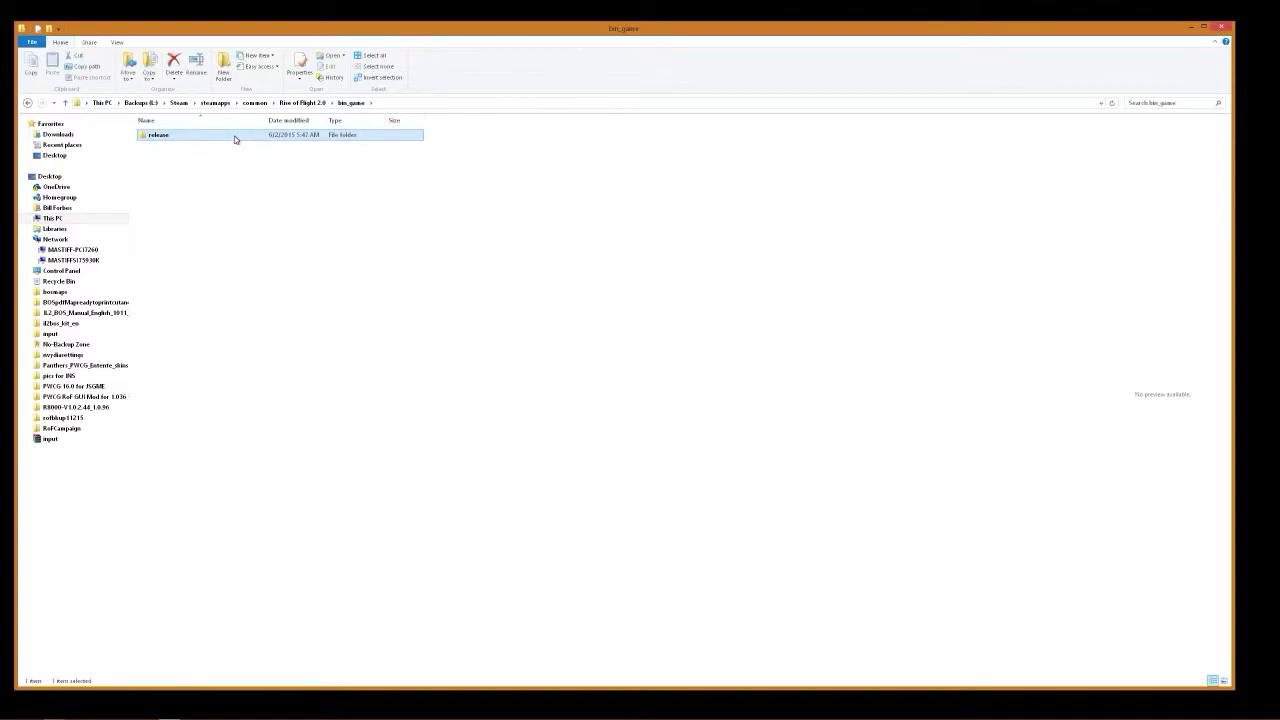
double_click(174, 137)
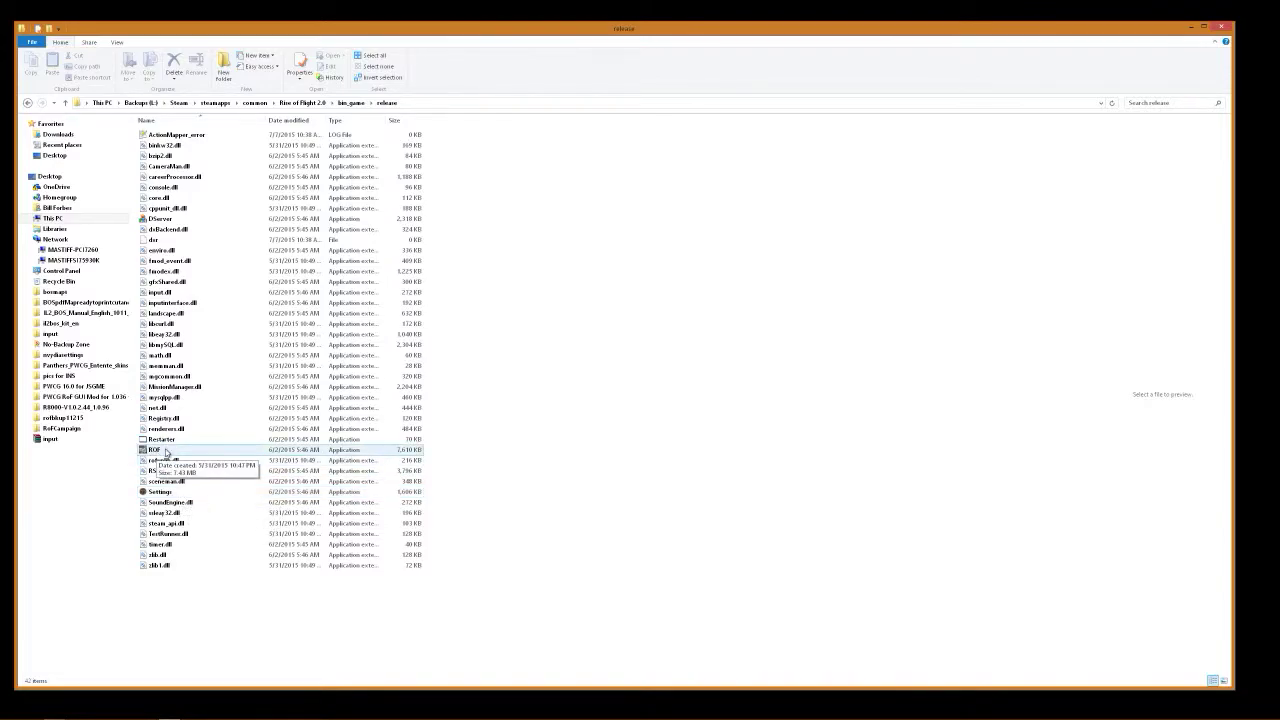
Create a desktop shortcut to the Settings application in the release folder, and close the folder window
click(170, 494)
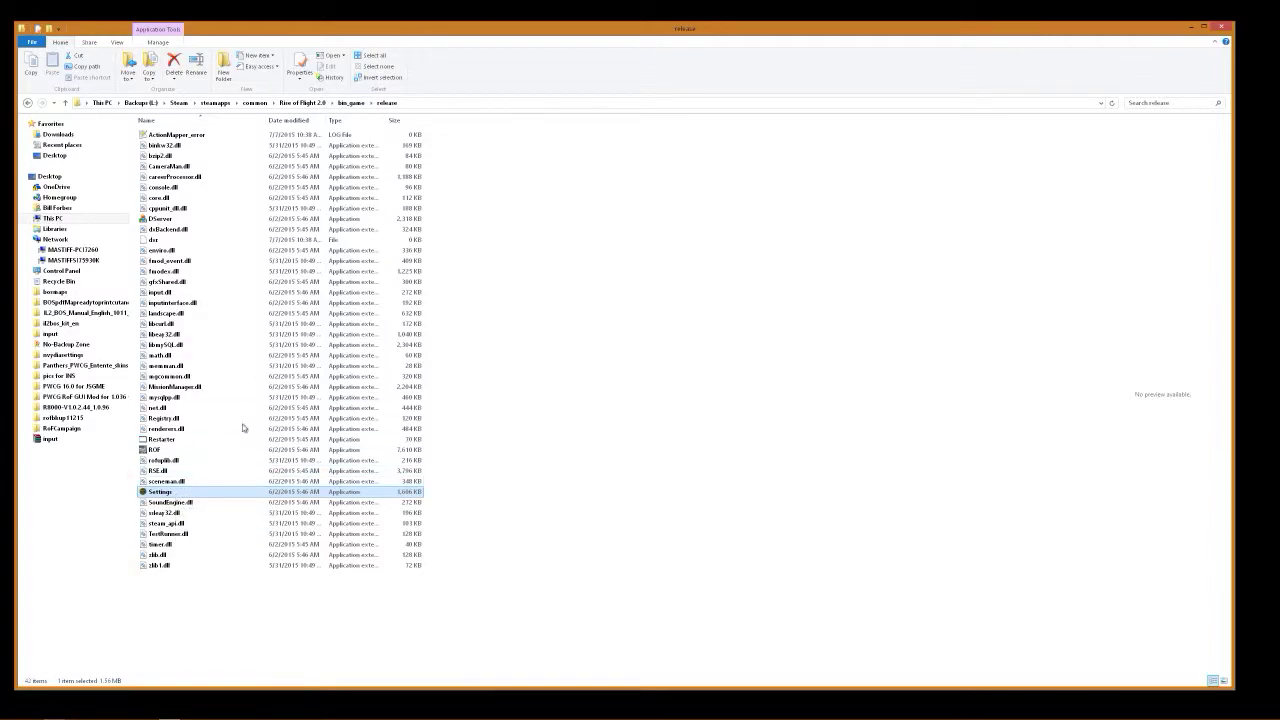
right_click(181, 494)
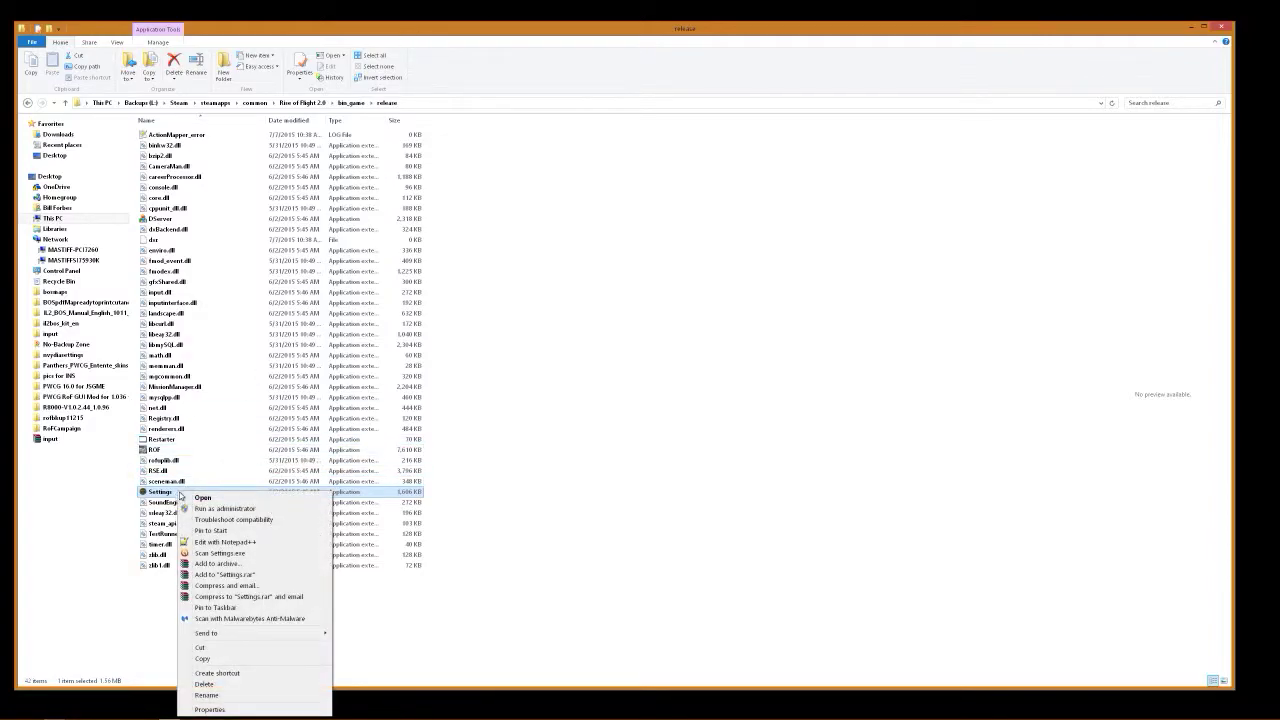
mouse_move(305, 633)
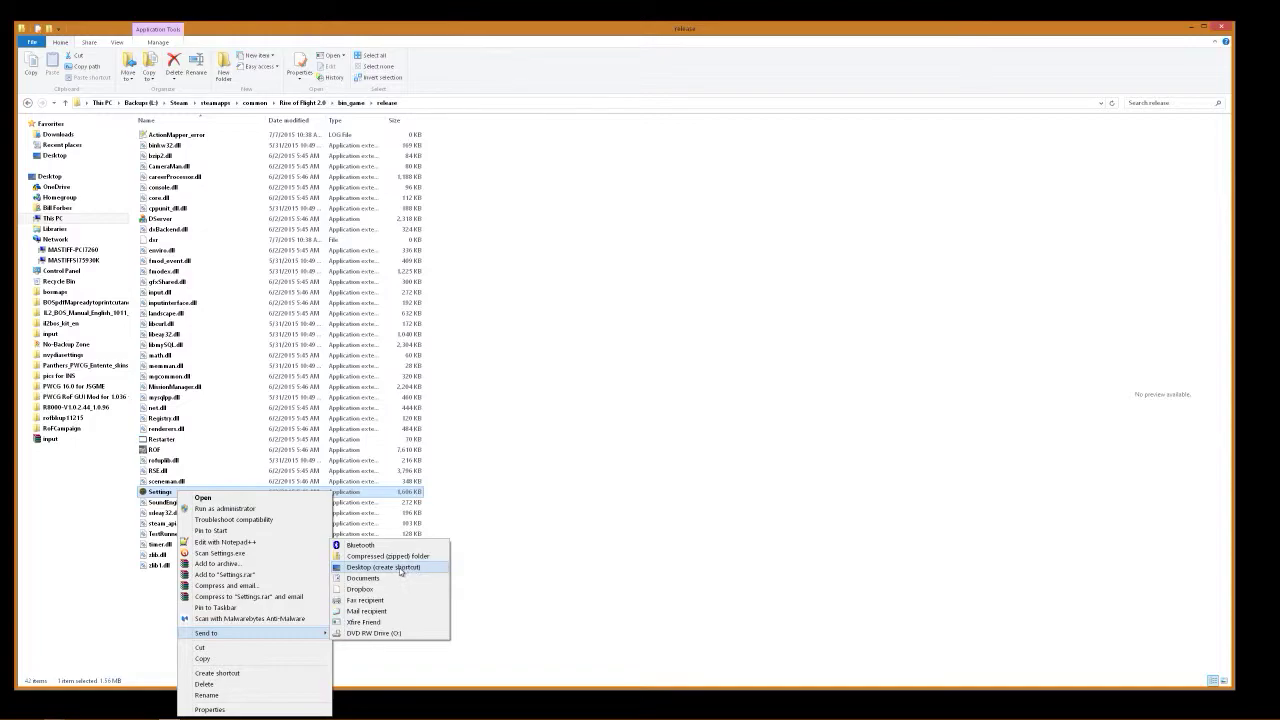
click(401, 571)
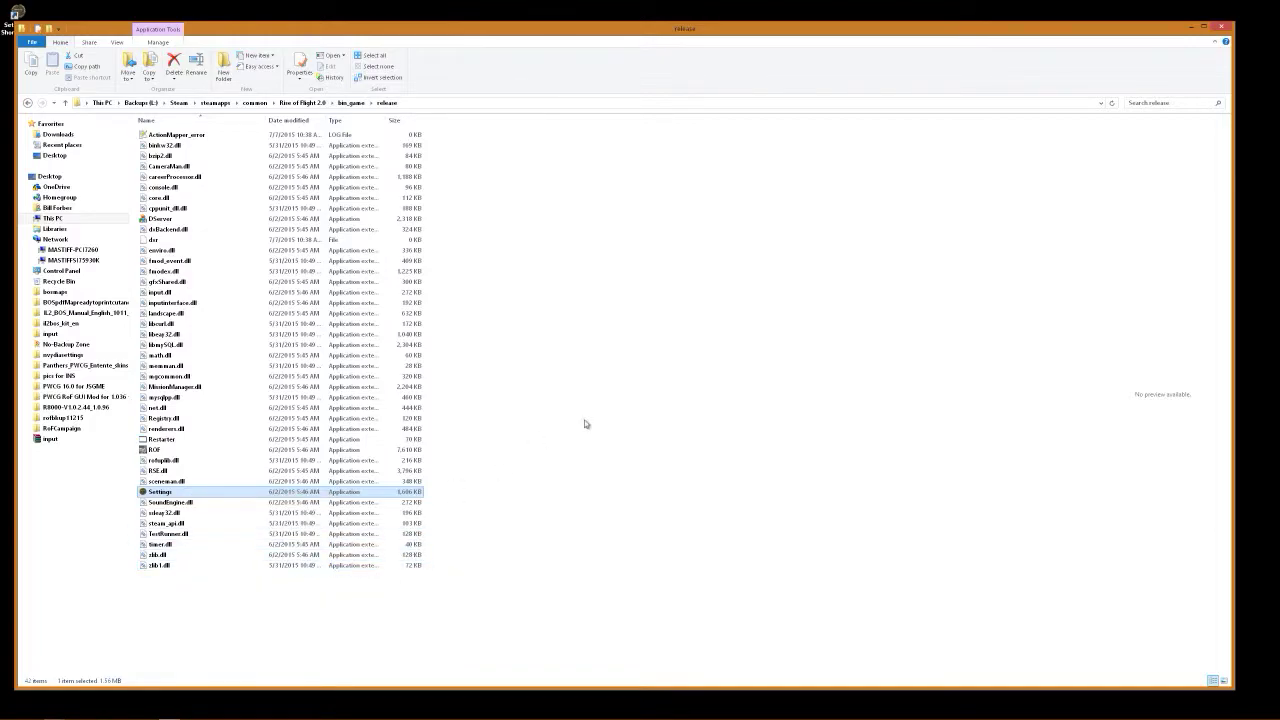
click(1222, 30)
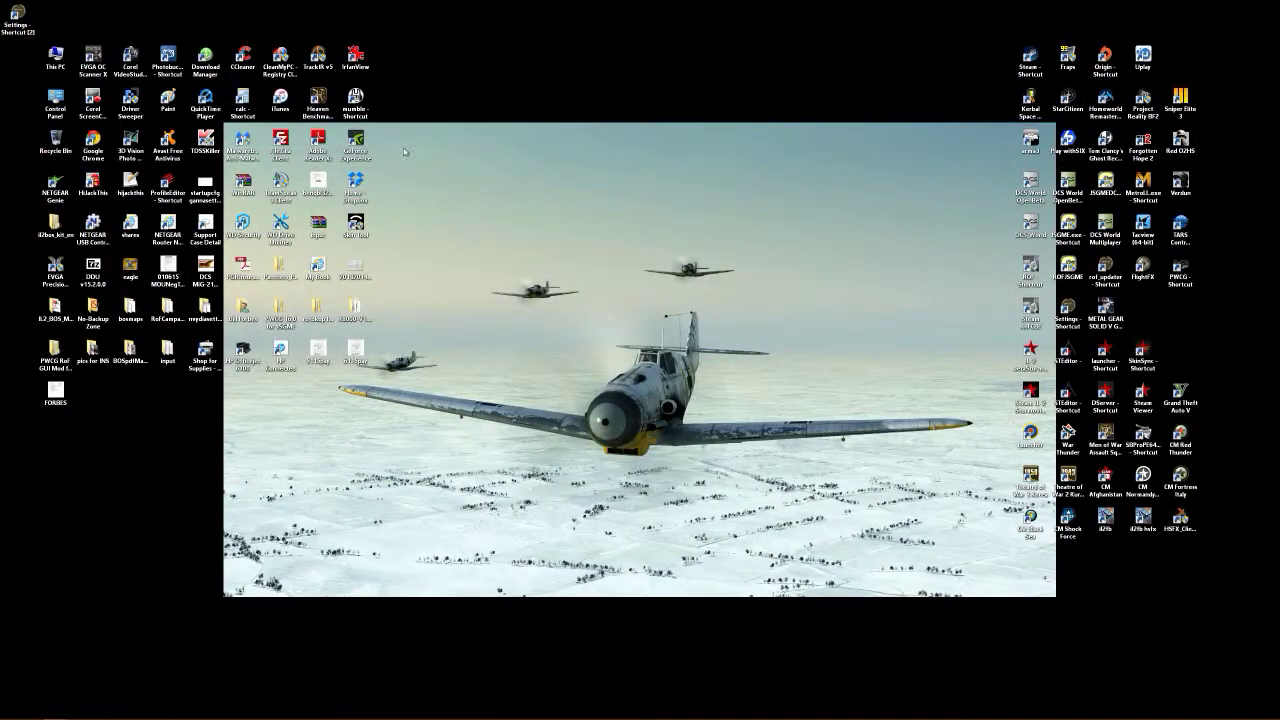
Place a copy of the new Settings shortcut beside the game shortcuts on the desktop, and delete that copy
drag(18, 14, 958, 322)
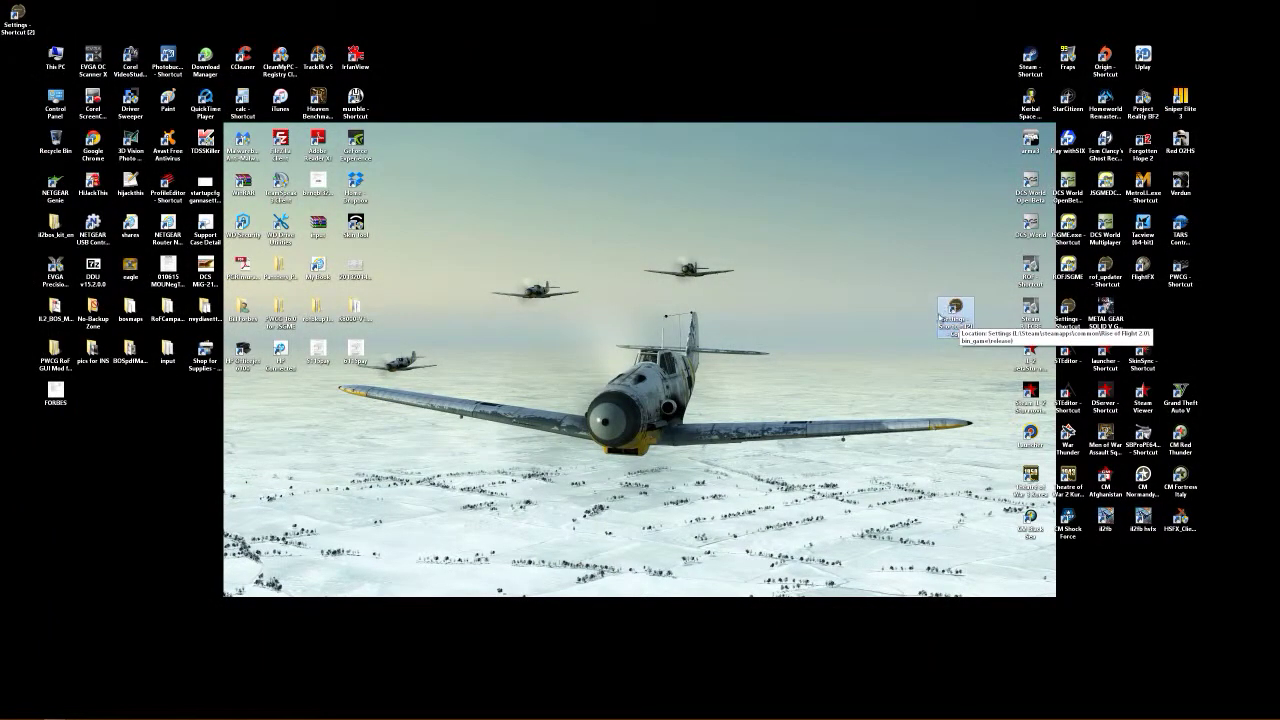
right_click(970, 307)
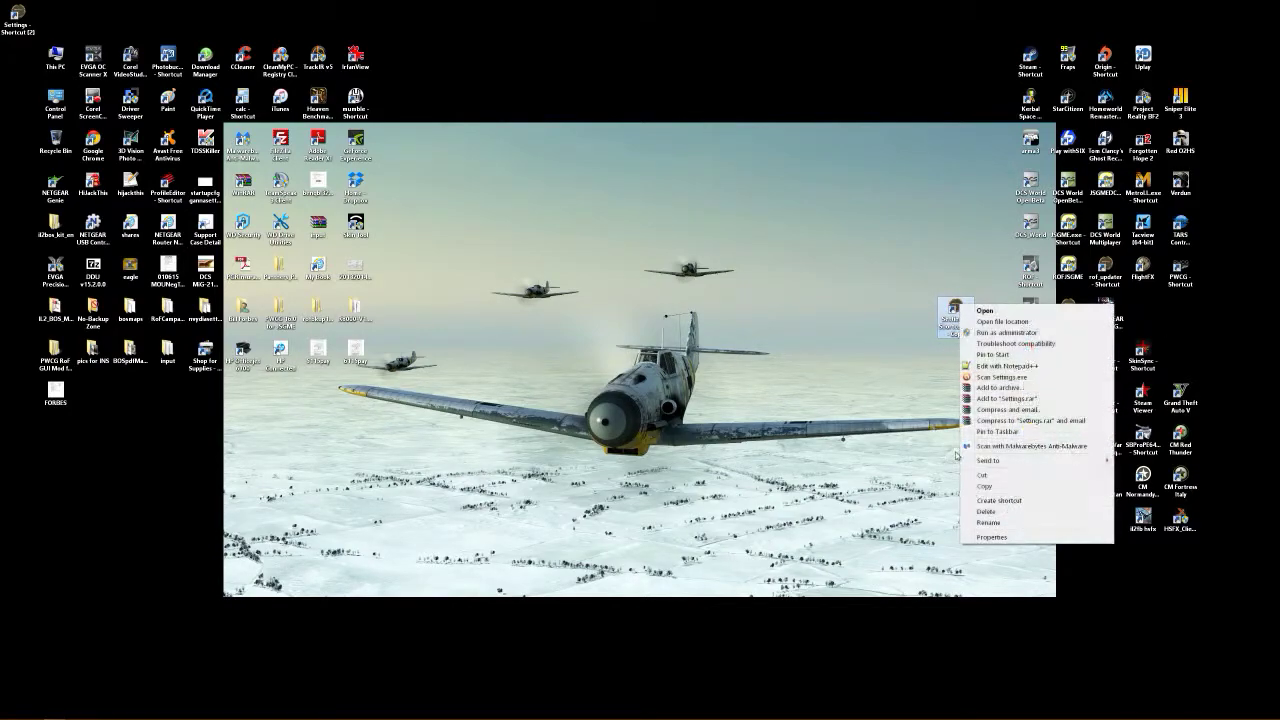
click(1000, 511)
Move the Settings - Shortcut (2) desktop icon to the Recycle Bin and empty the bin
click(18, 16)
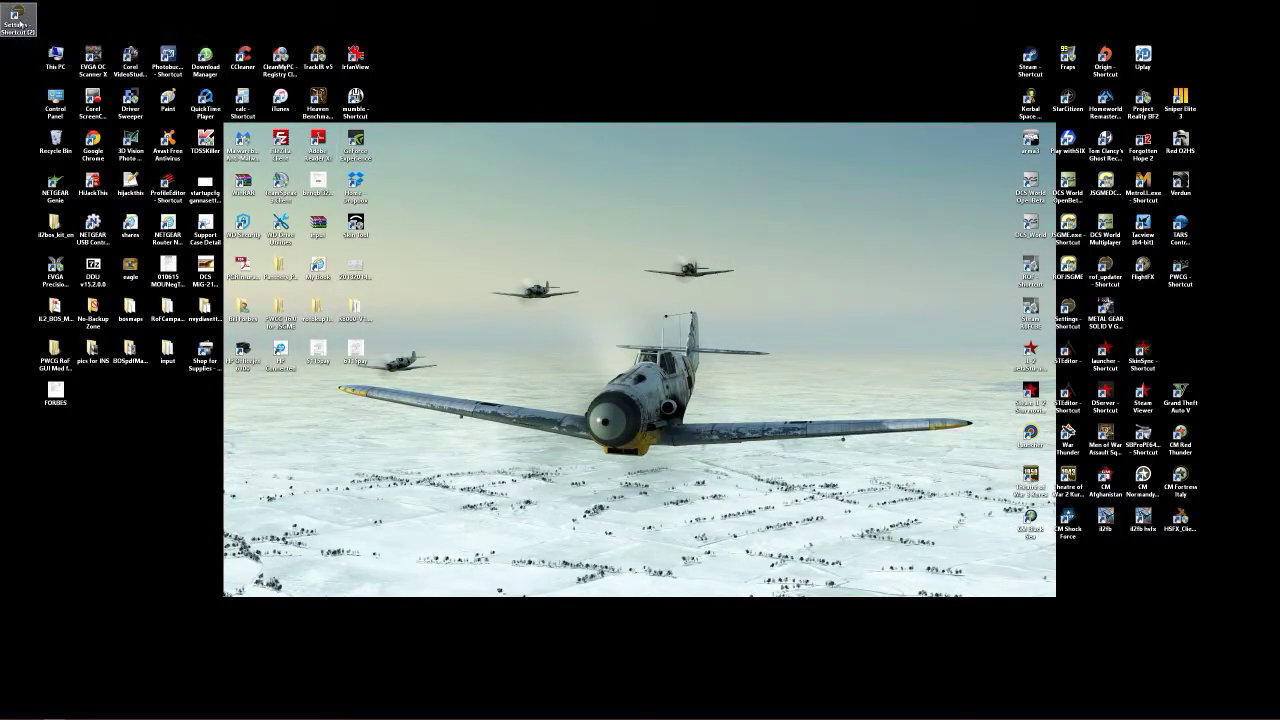
drag(20, 22, 58, 148)
right_click(63, 153)
click(104, 167)
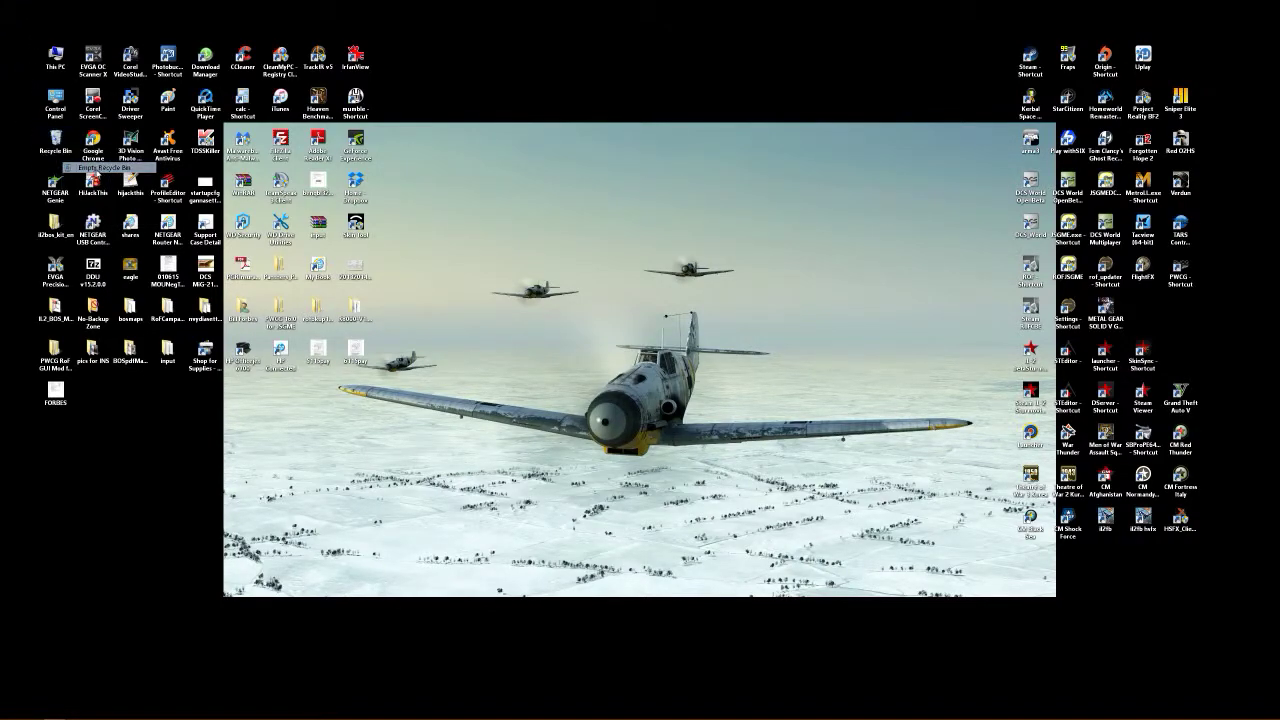
Open ROF Settings from its desktop shortcut and choose 2560 x 1440 (16:9) as the screen resolution in the graphics options
click(676, 374)
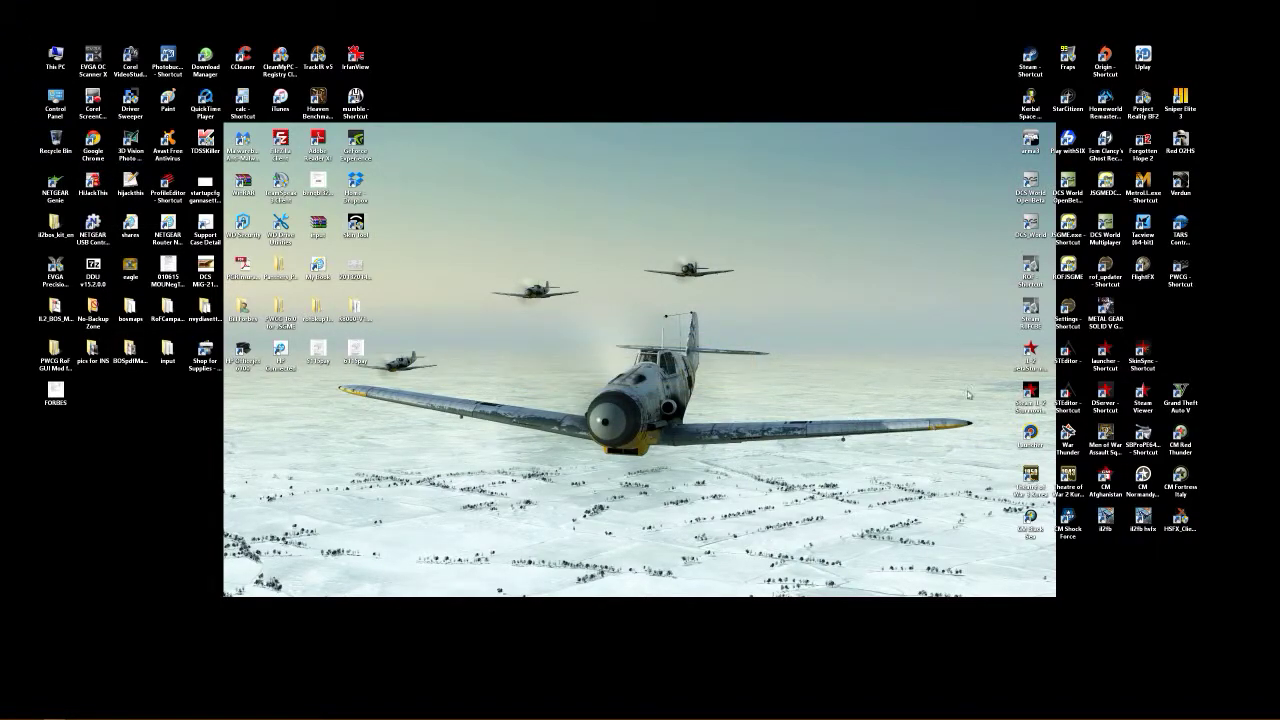
click(1068, 312)
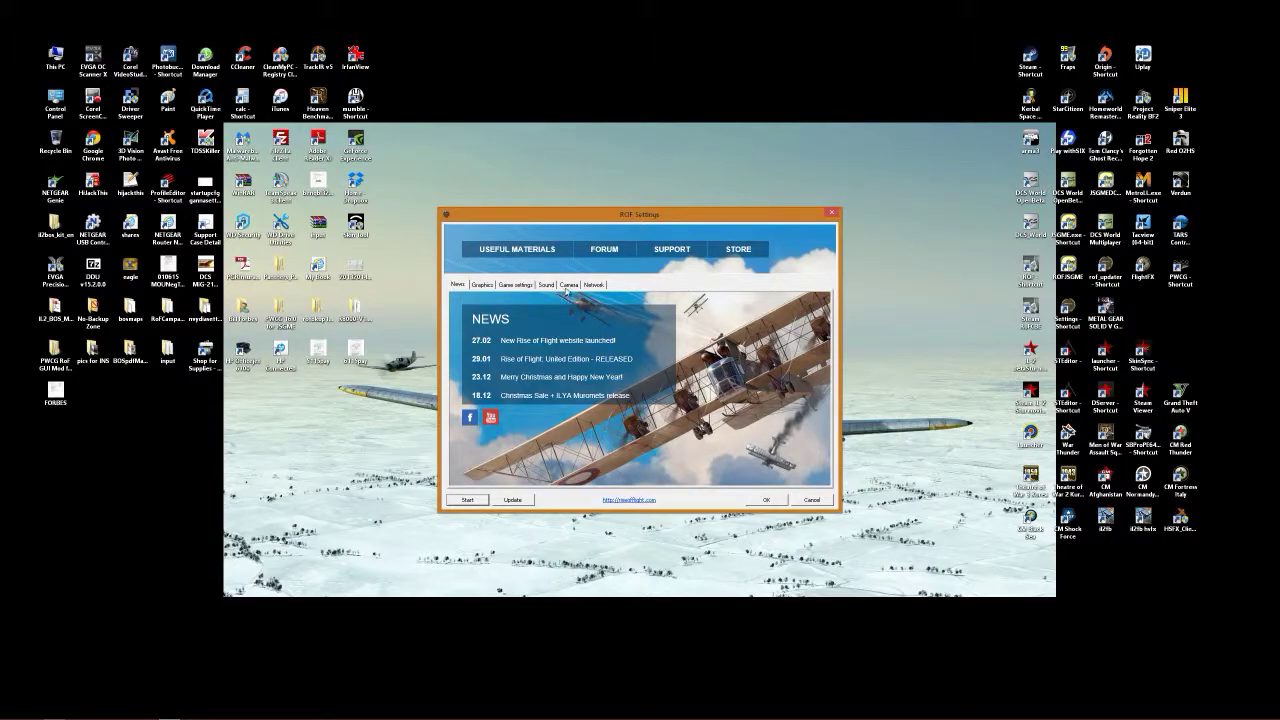
click(483, 285)
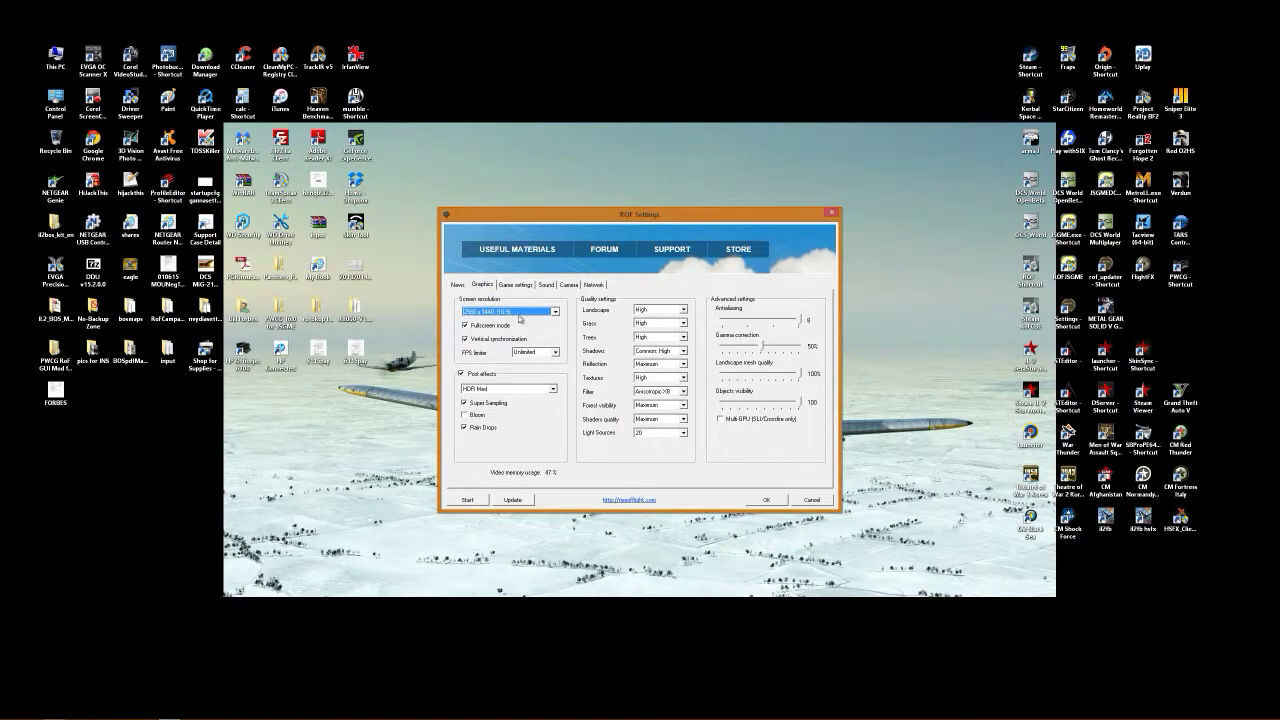
click(555, 312)
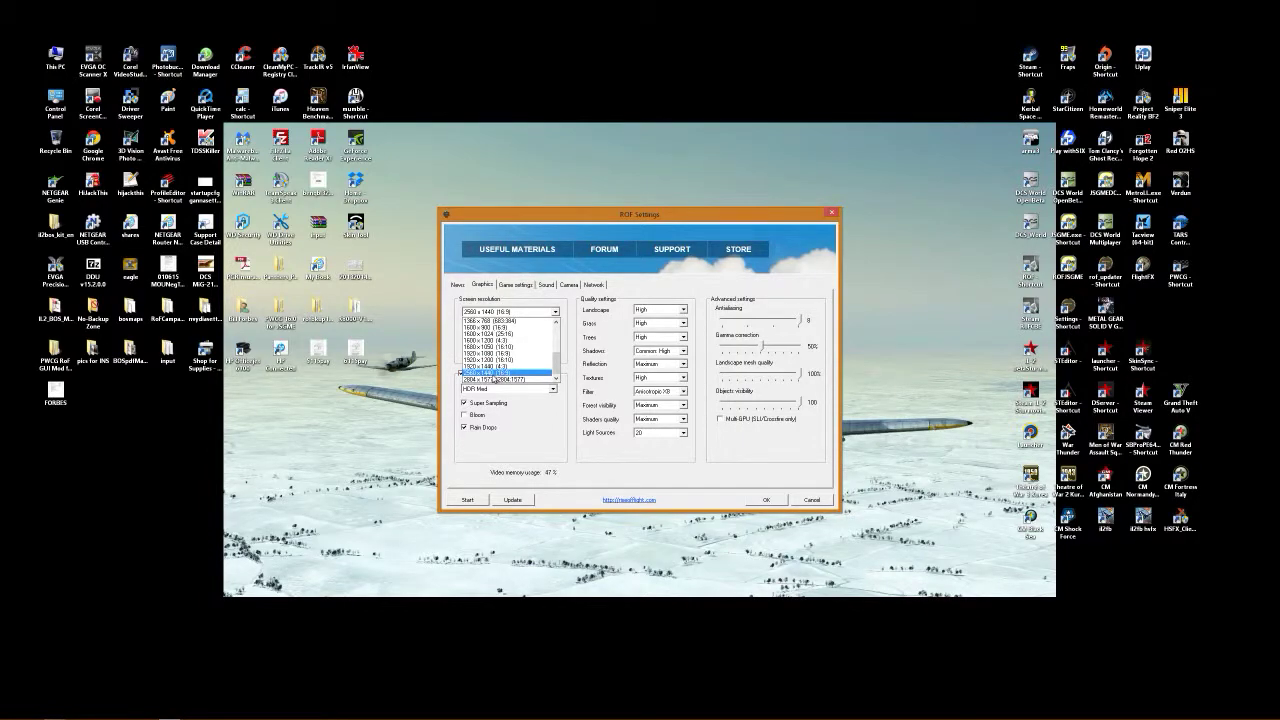
click(512, 372)
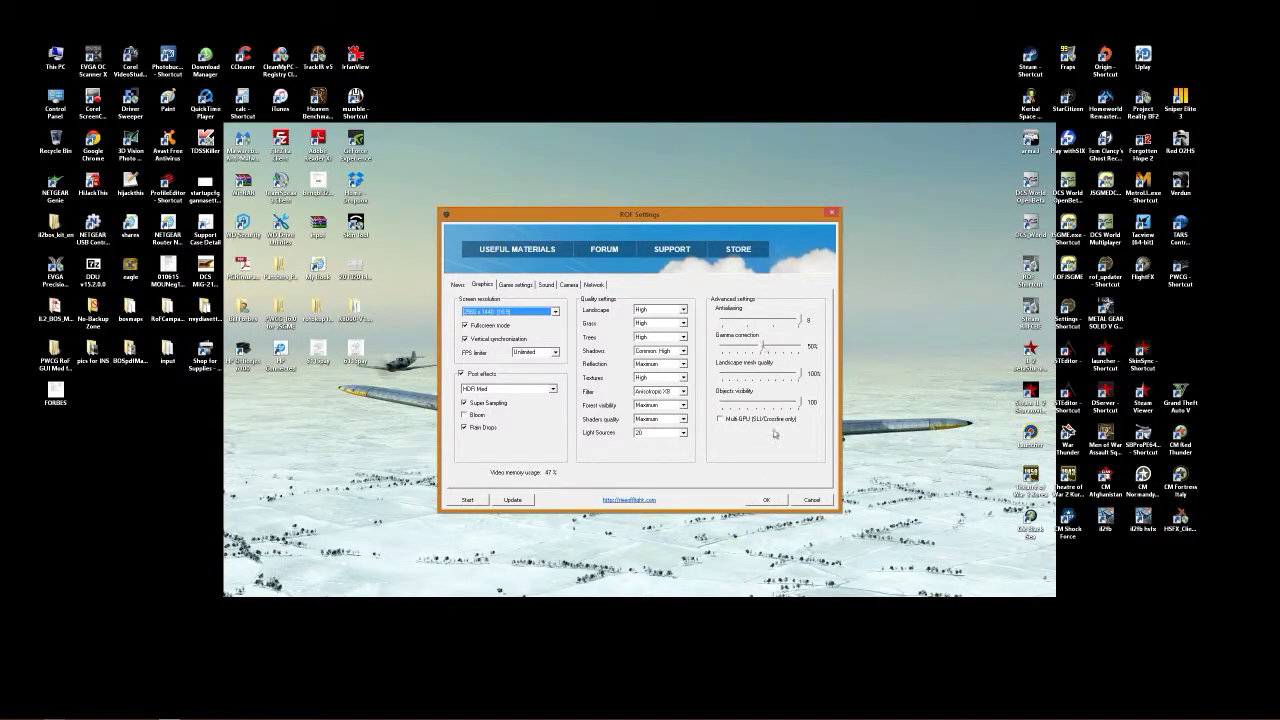
Review the game, sound, camera and network settings, including the available sound quality choices
click(517, 285)
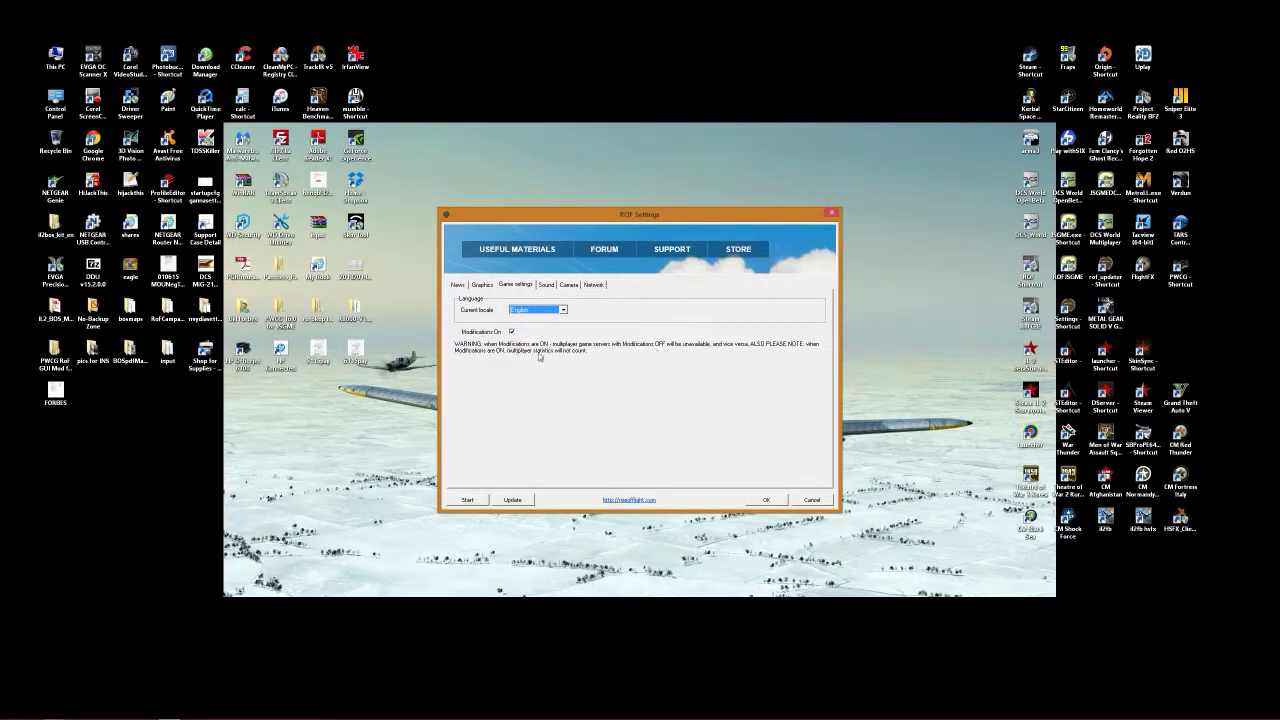
click(546, 285)
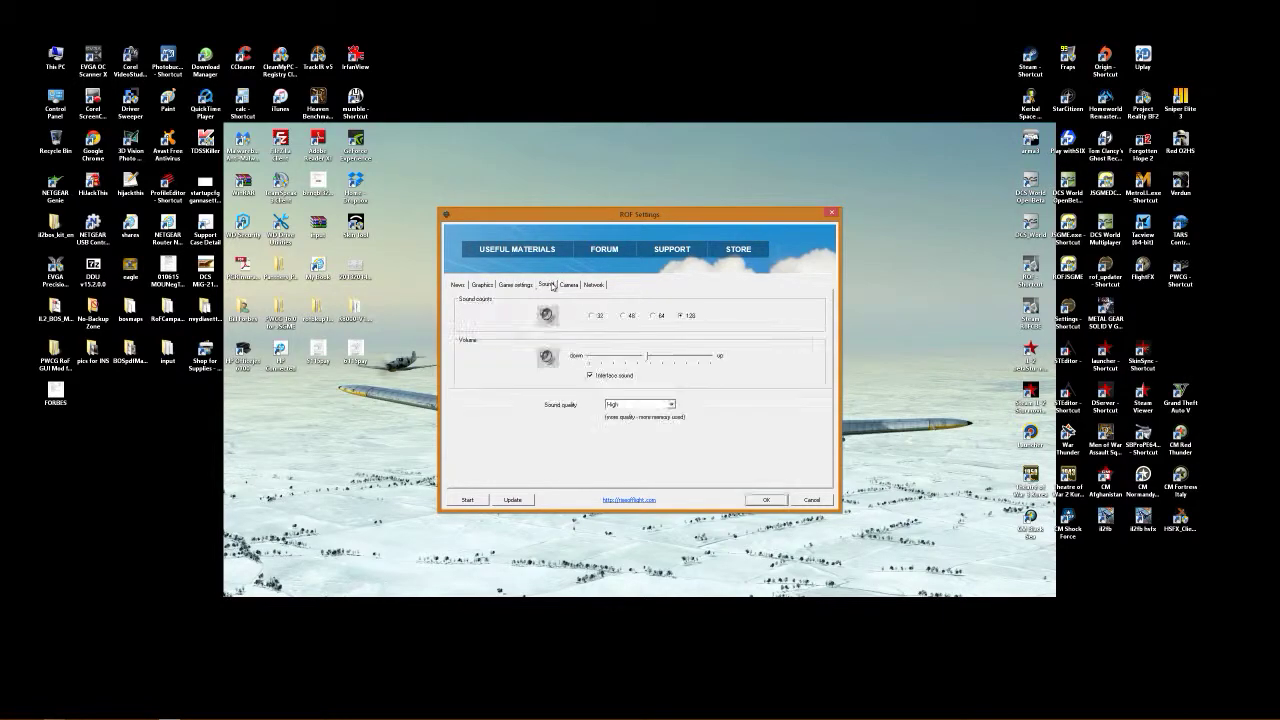
click(672, 405)
click(671, 405)
click(569, 285)
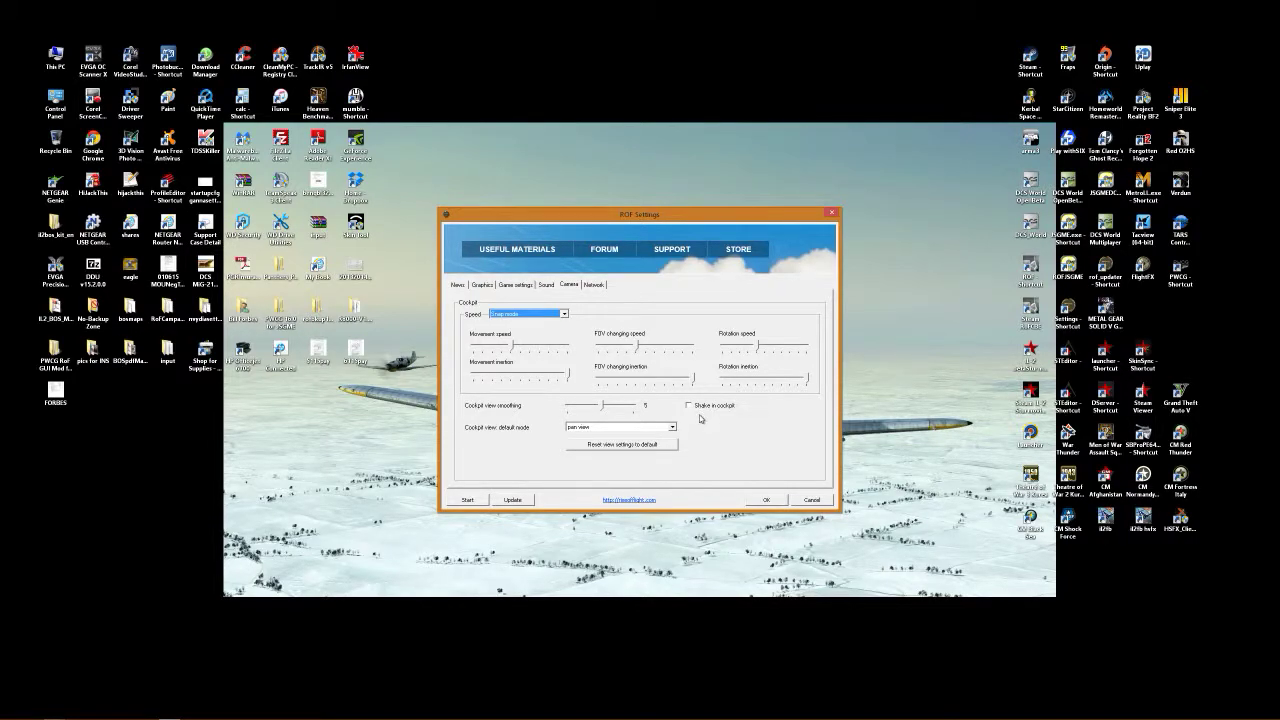
click(600, 285)
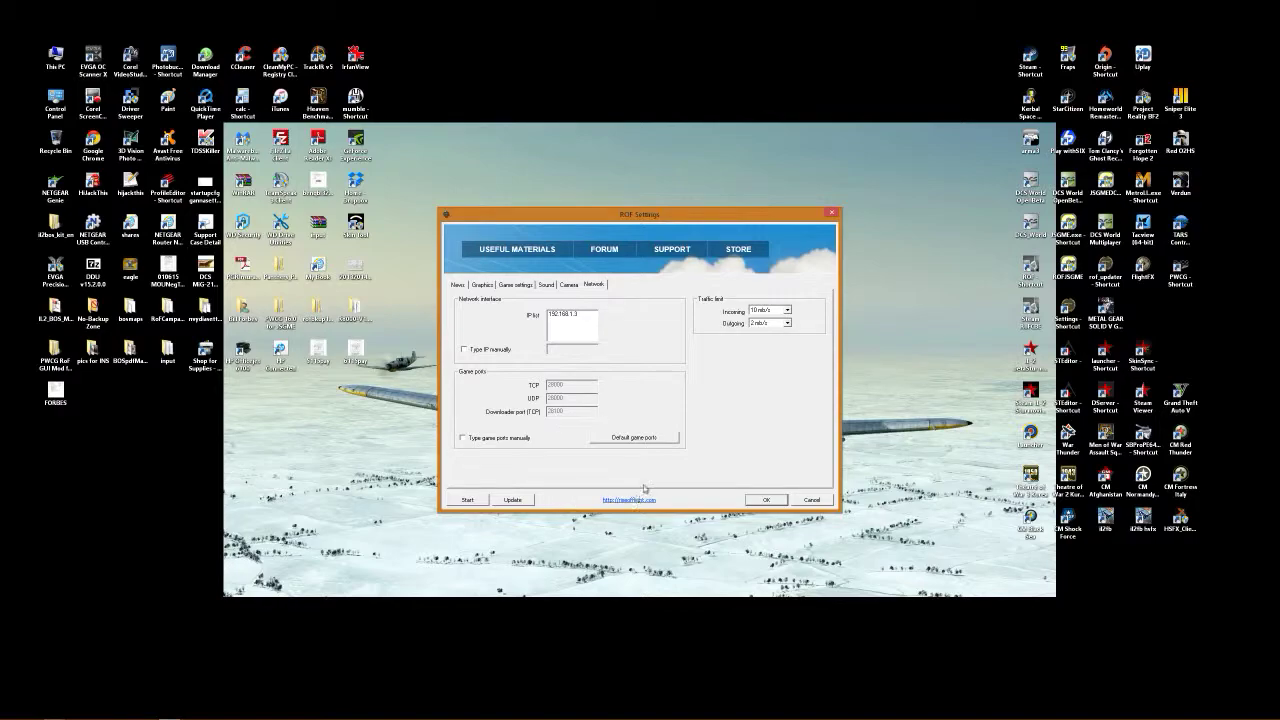
Revisit the news page and graphics options, and accept the settings to close ROF Settings
click(456, 286)
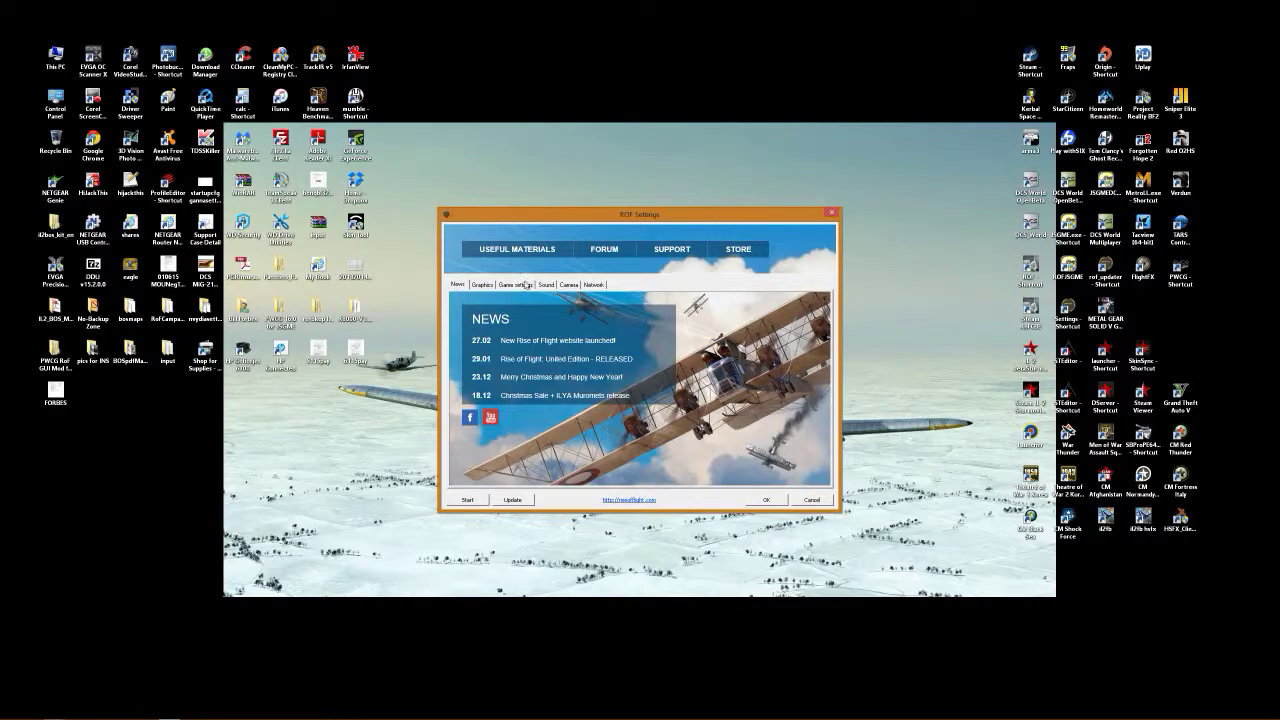
click(492, 286)
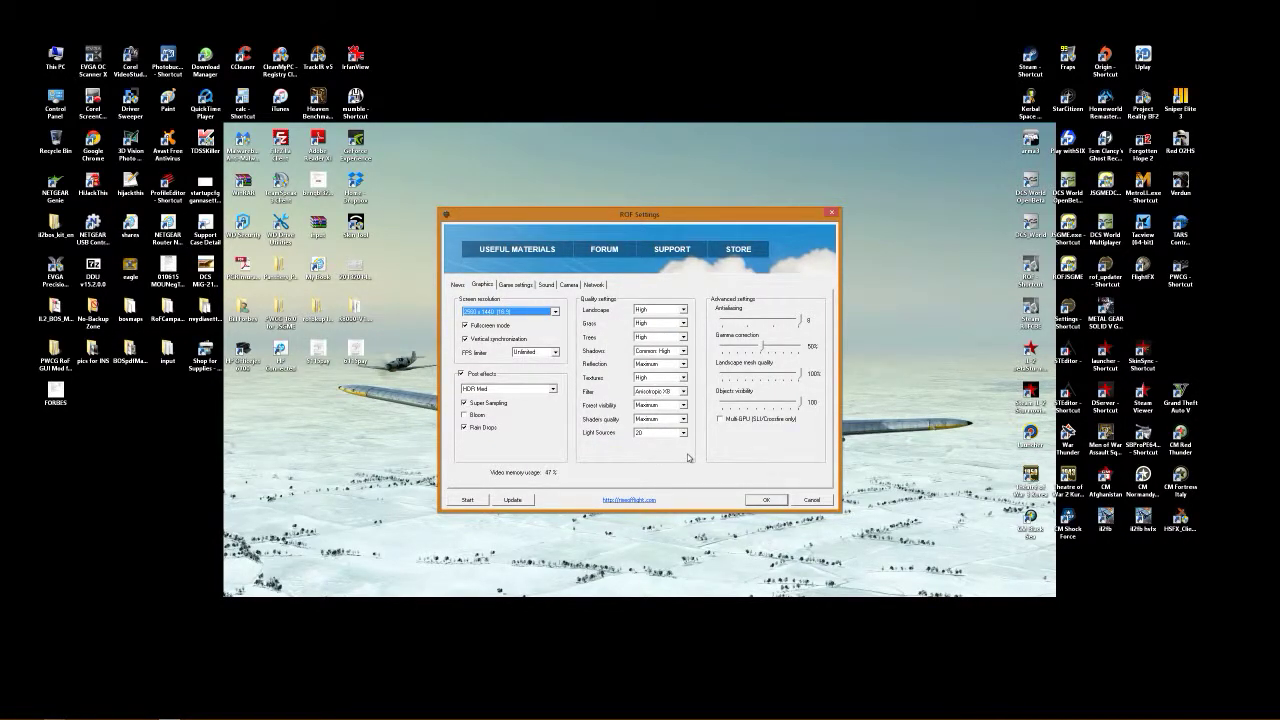
click(762, 501)
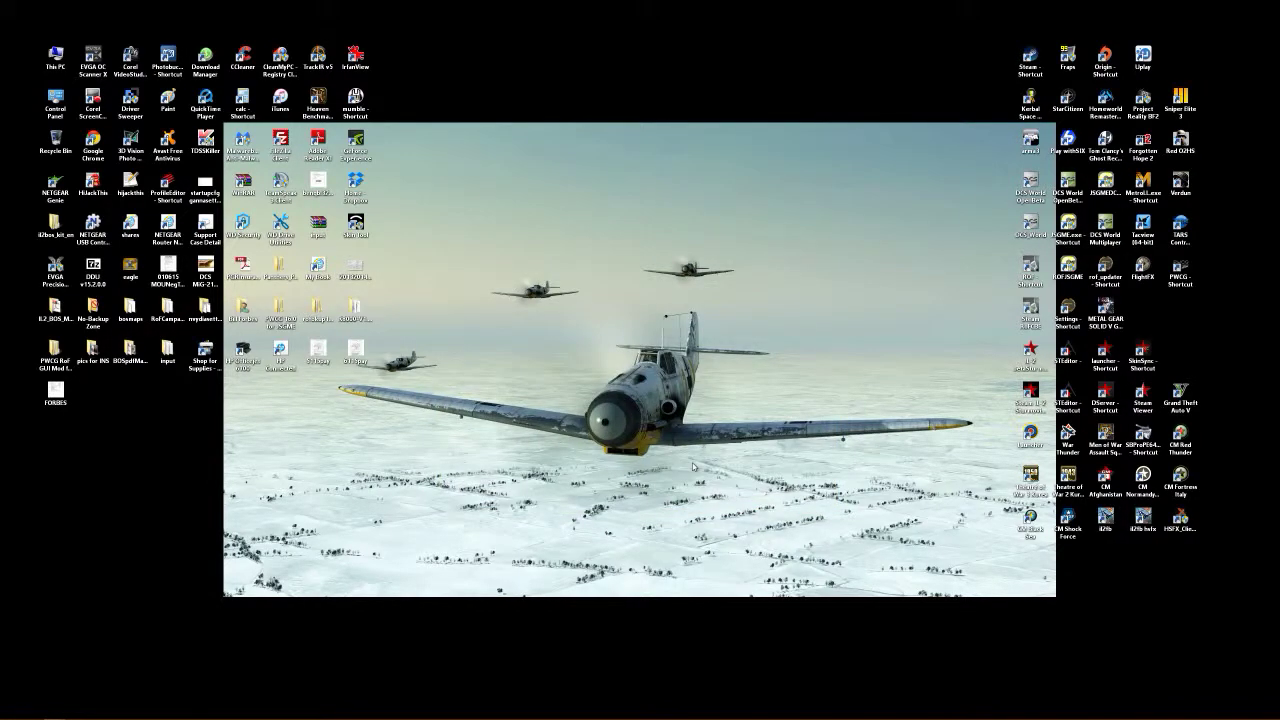